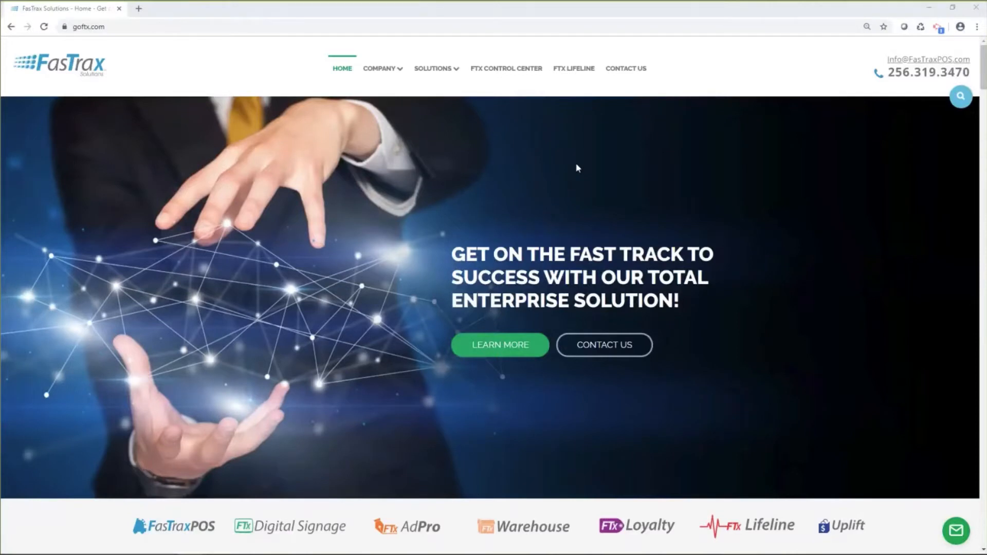
# - Open the weekly training webinars page from the FTx Lifeline product support options and look through the webinar topics
pyautogui.click(118, 29)
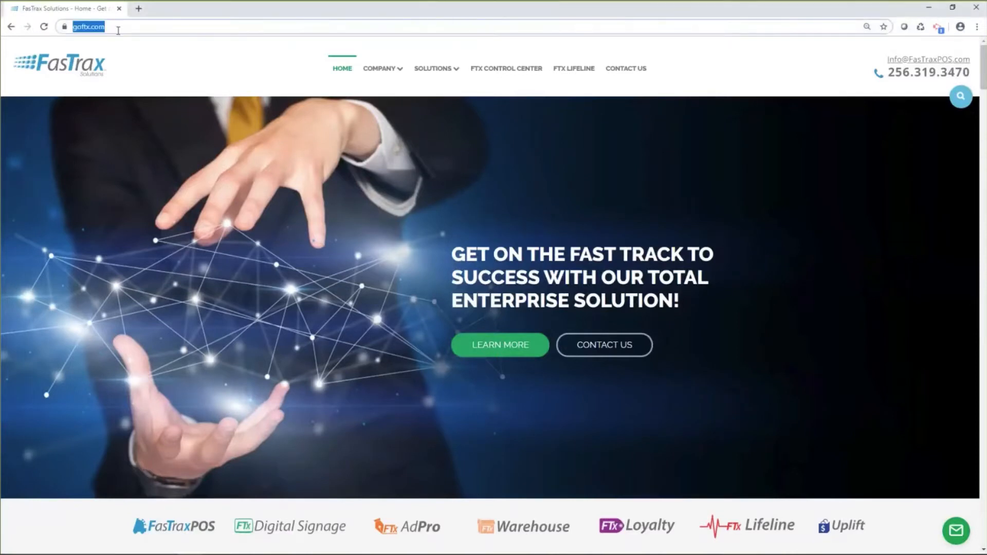
pyautogui.click(573, 75)
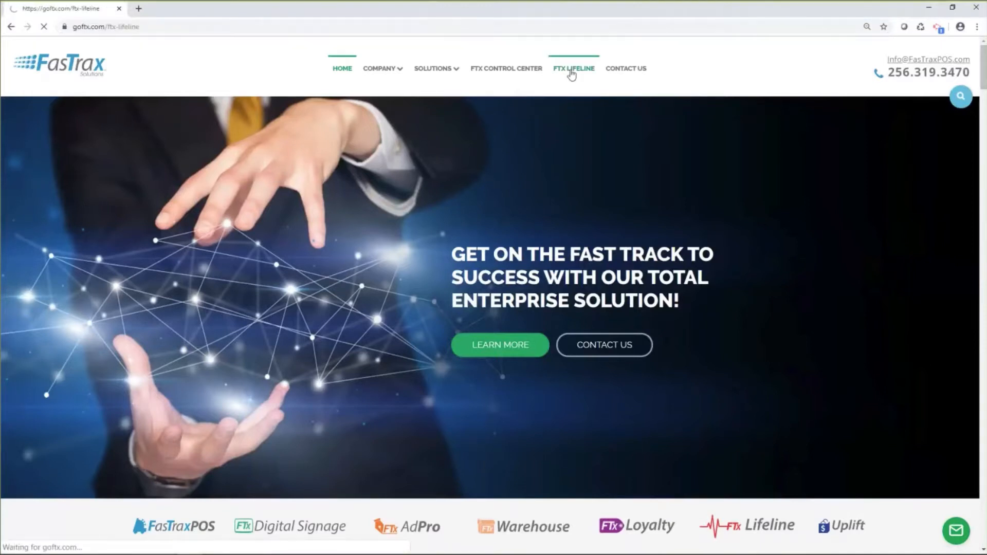
pyautogui.scroll(-7, 498, 302)
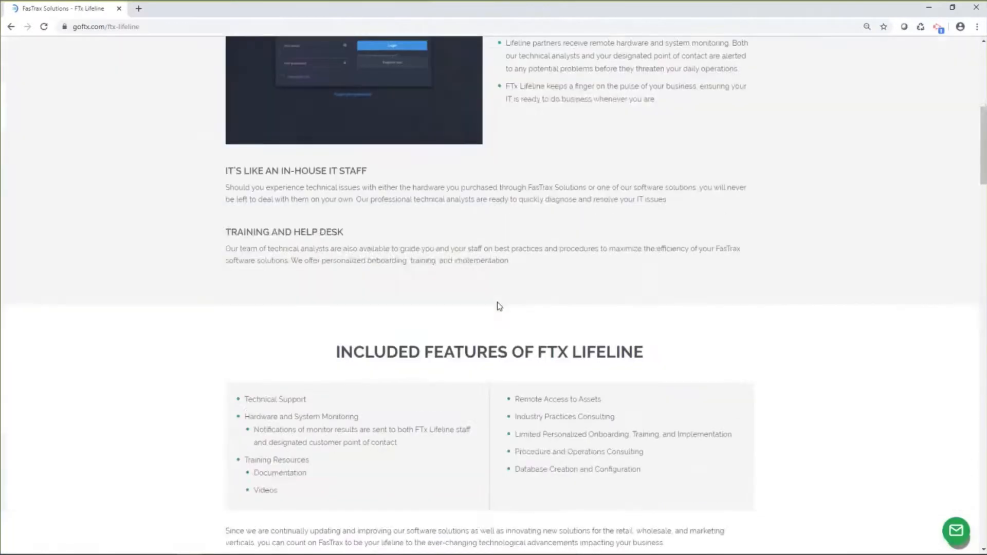
pyautogui.scroll(-4, 498, 306)
pyautogui.scroll(-8, 498, 306)
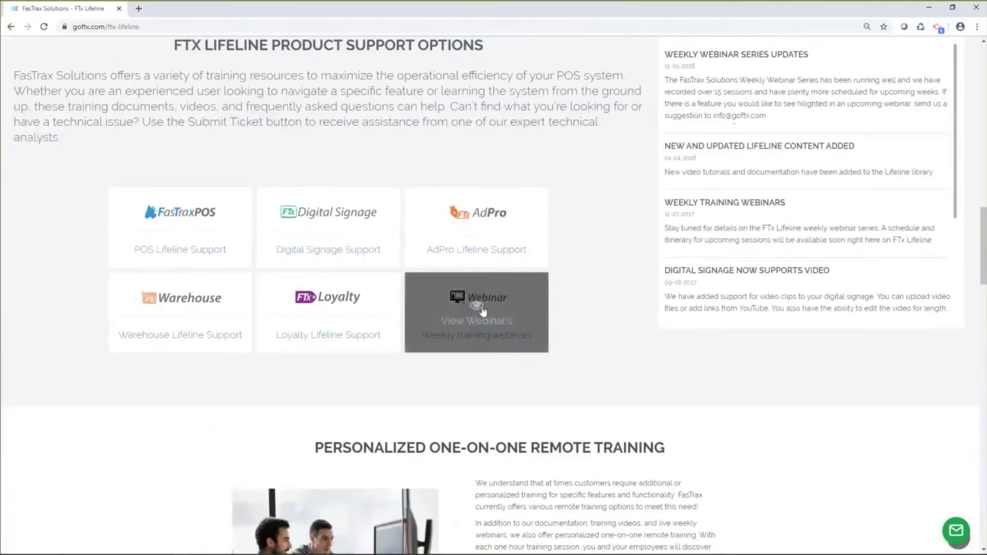
pyautogui.click(478, 306)
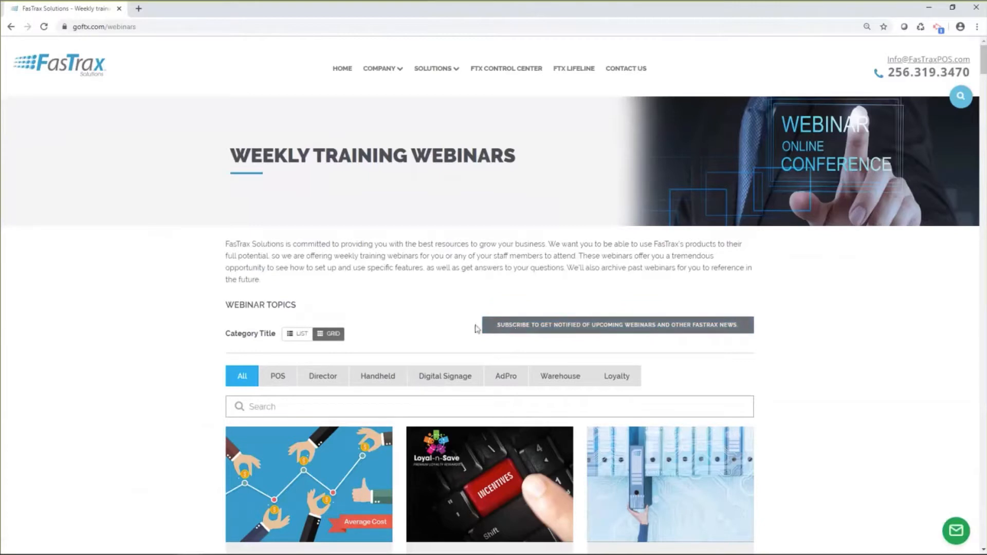
pyautogui.scroll(-3, 449, 316)
pyautogui.scroll(-2, 449, 313)
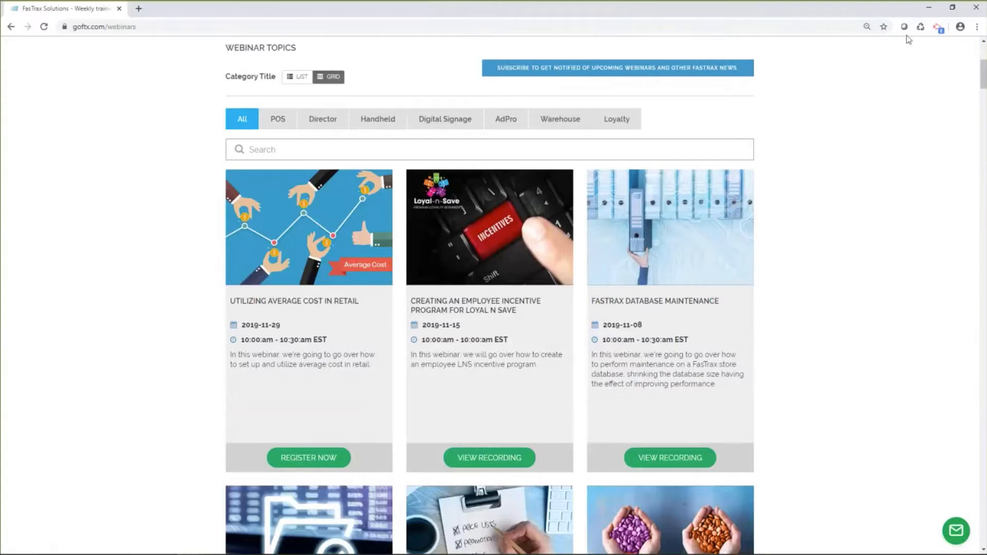
# - Switch to FasTrax Warehouse and view the list of existing manufacture items in the inventory area
pyautogui.click(930, 10)
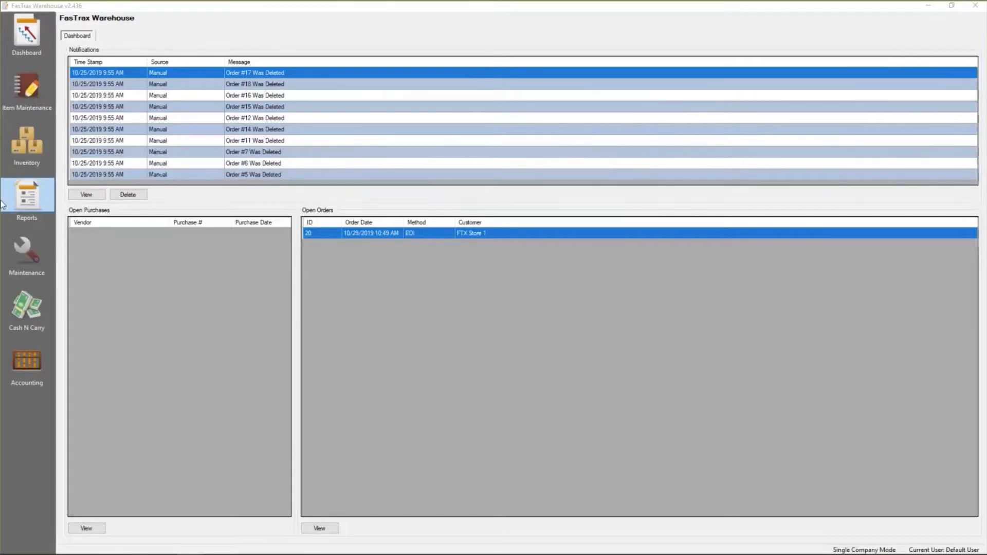
pyautogui.click(31, 146)
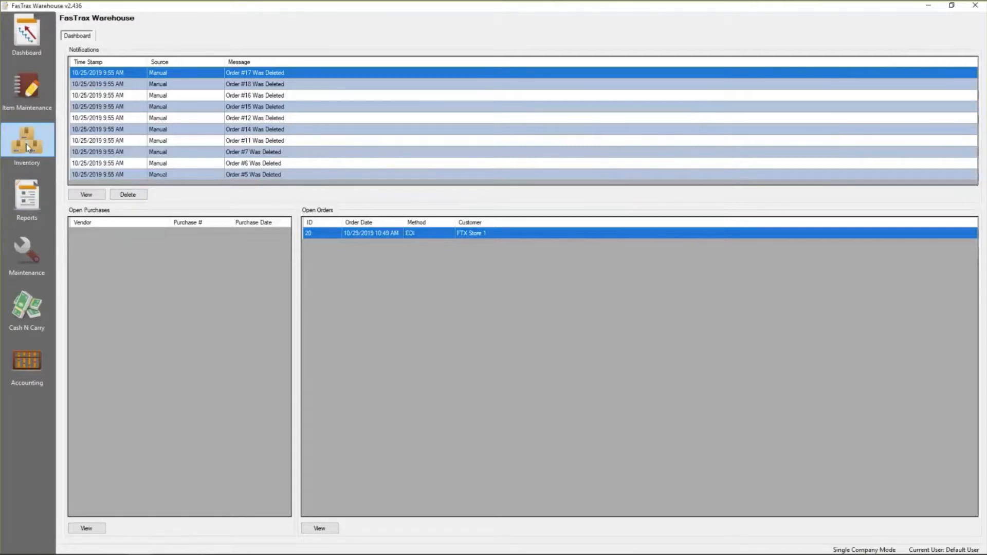
pyautogui.click(26, 144)
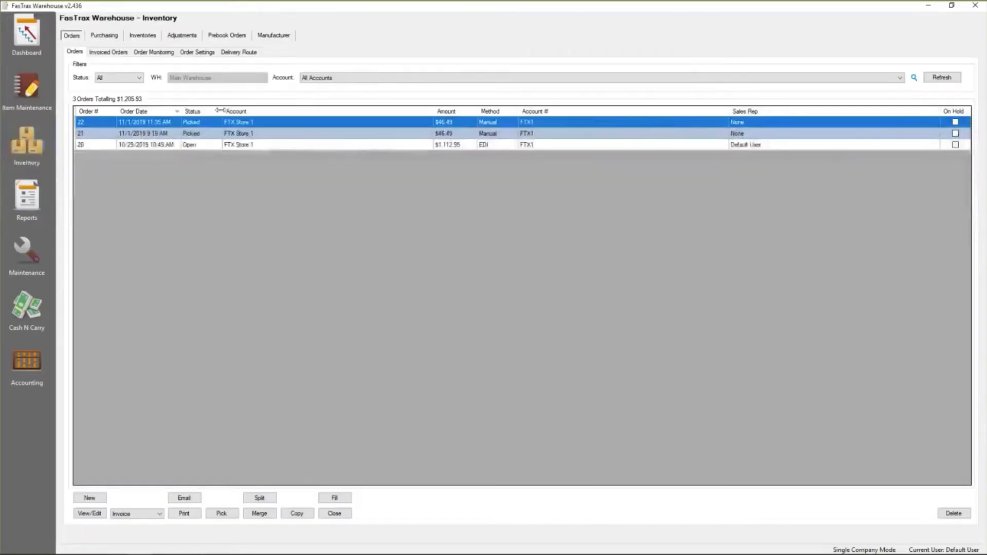
pyautogui.click(275, 35)
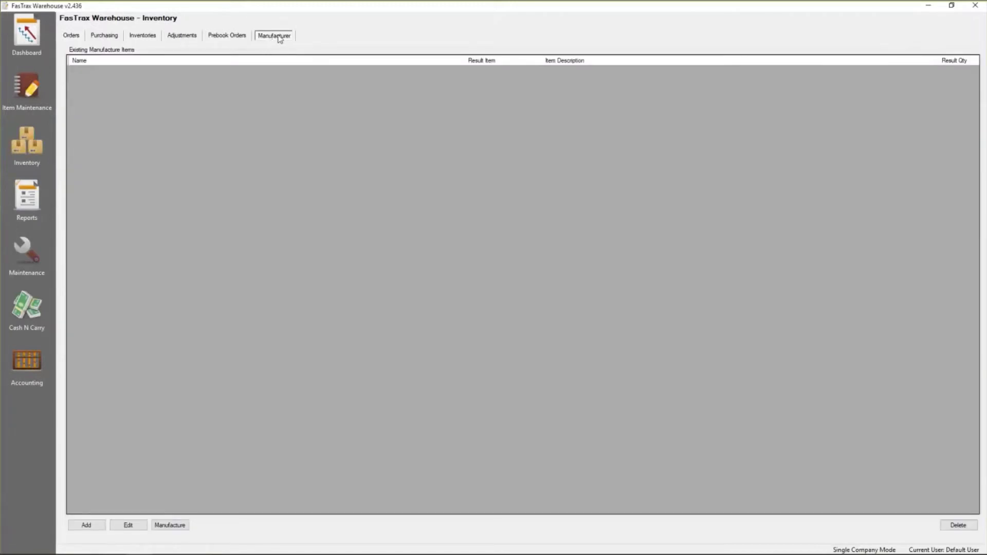
# - Look up item numbers 1, 2 and 3 one after another in Item Maintenance to review their details
pyautogui.click(18, 89)
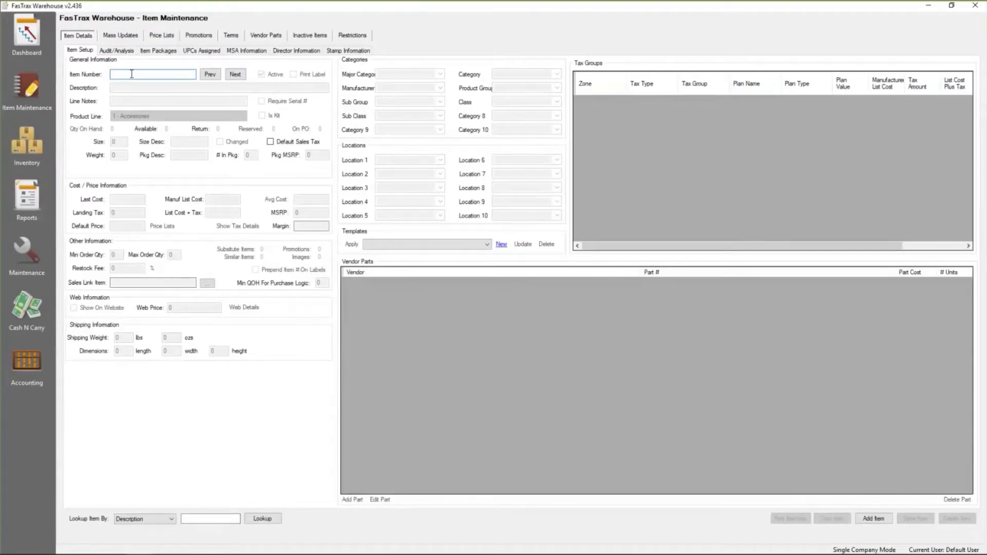
pyautogui.write('1')
pyautogui.press('Return')
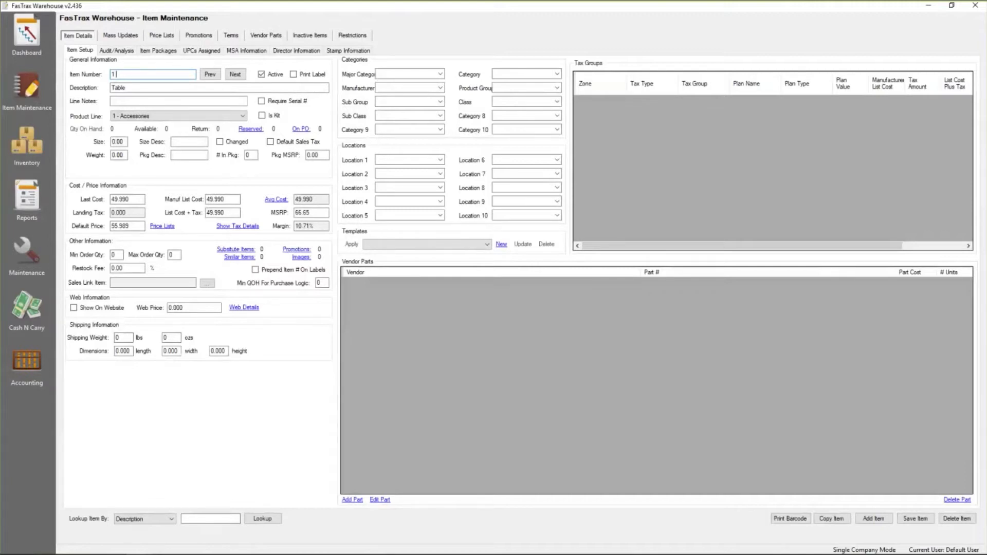
pyautogui.press('BackSpace')
pyautogui.write('2')
pyautogui.press('Return')
pyautogui.press('BackSpace')
pyautogui.write('3')
pyautogui.press('Return')
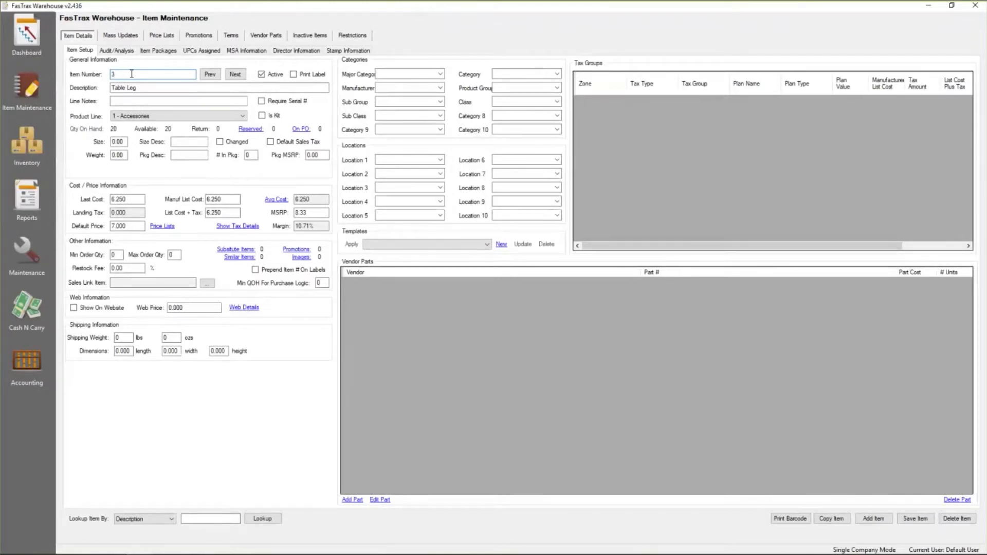
# - Return to the inventory's manufacture items and start a new one named Table
pyautogui.click(29, 145)
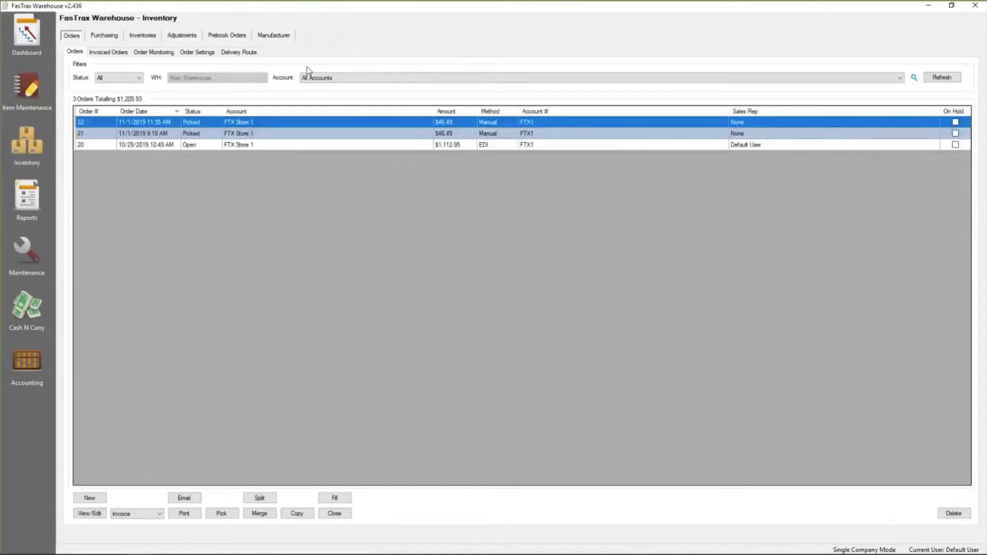
pyautogui.click(274, 37)
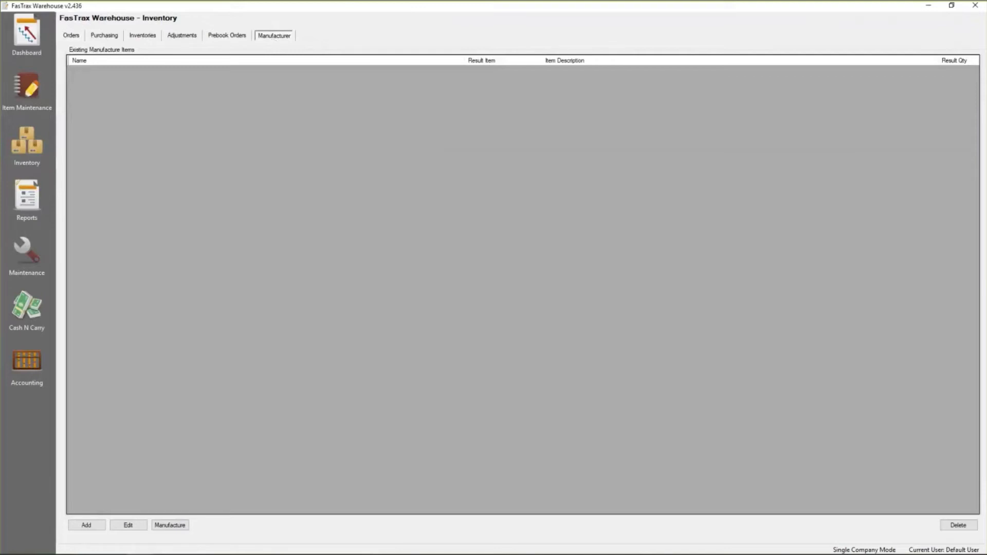
pyautogui.click(88, 526)
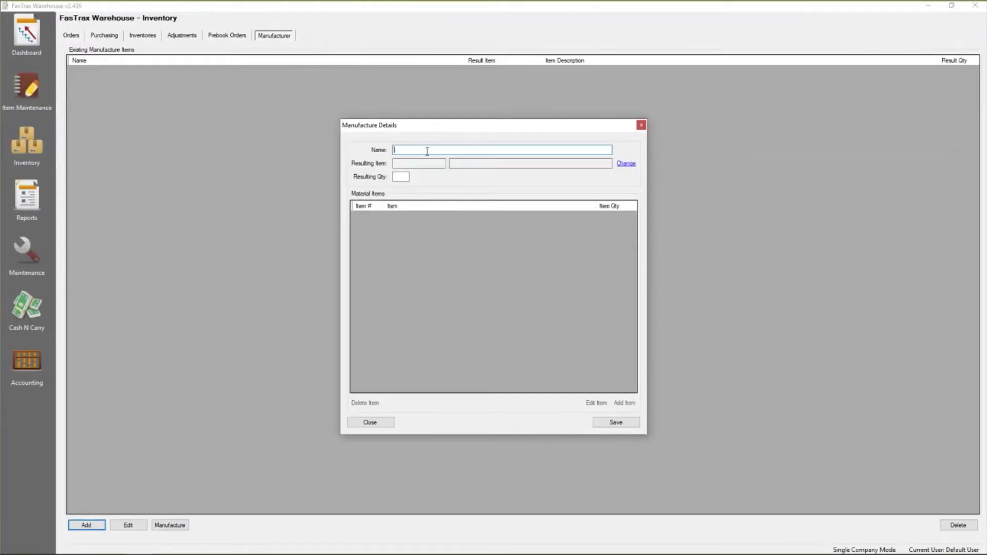
pyautogui.write('Table')
# - Find item number 1, Table, by its item number and assign it as the resulting item
pyautogui.click(435, 163)
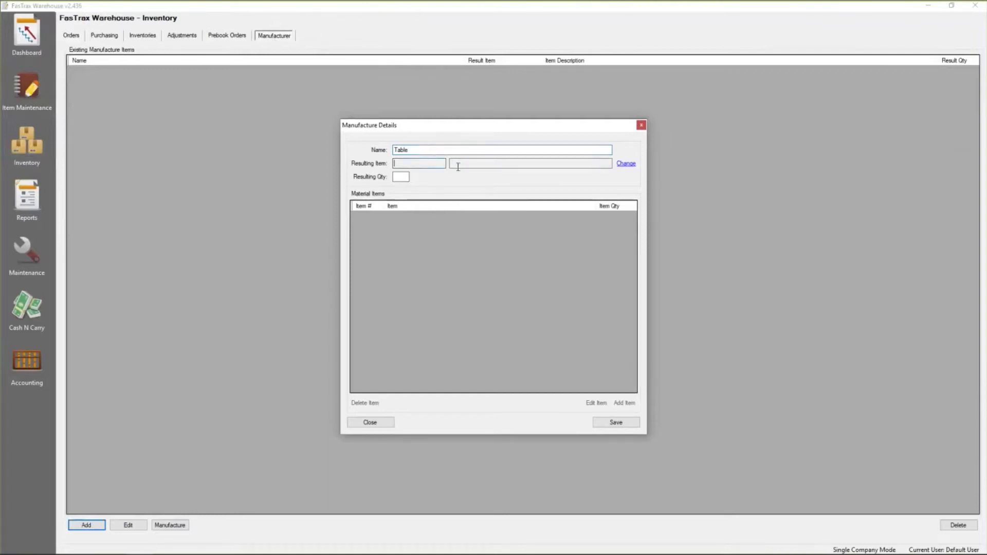
pyautogui.click(626, 163)
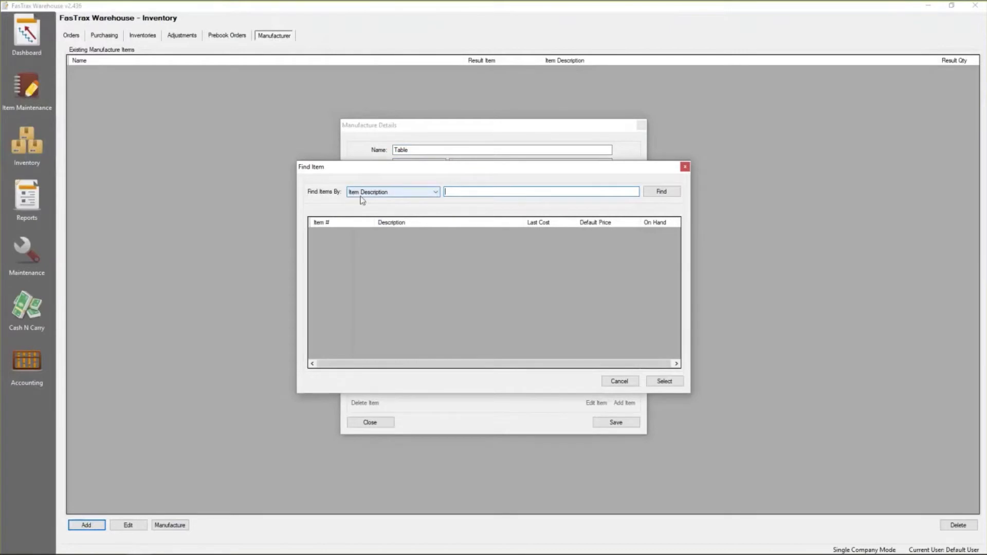
pyautogui.click(417, 193)
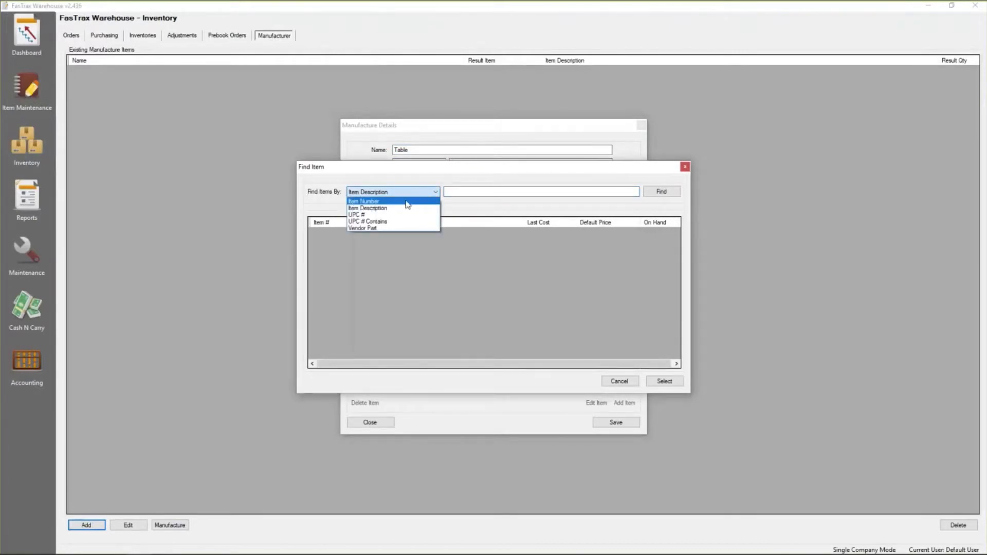
pyautogui.click(375, 202)
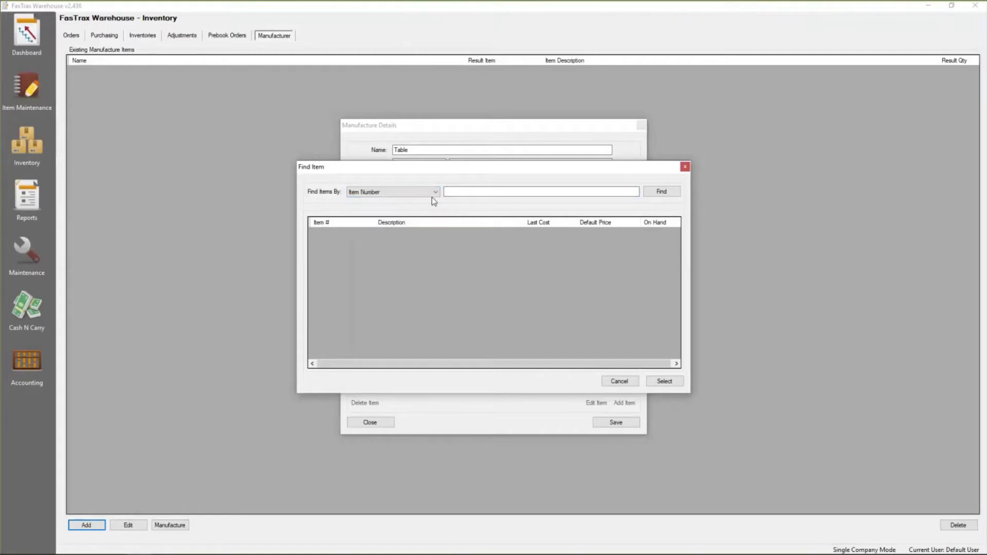
pyautogui.click(448, 192)
pyautogui.write('1')
pyautogui.press('Return')
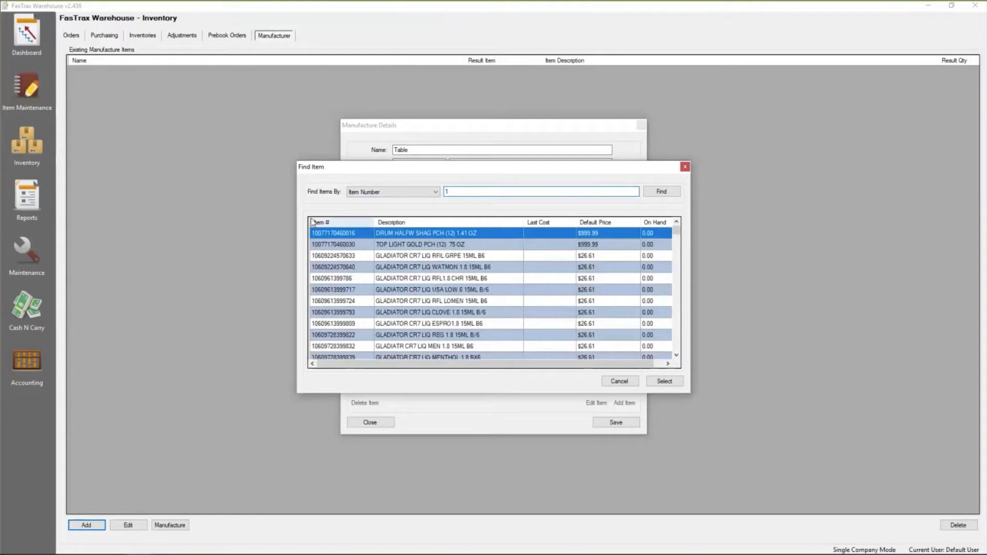
pyautogui.click(329, 222)
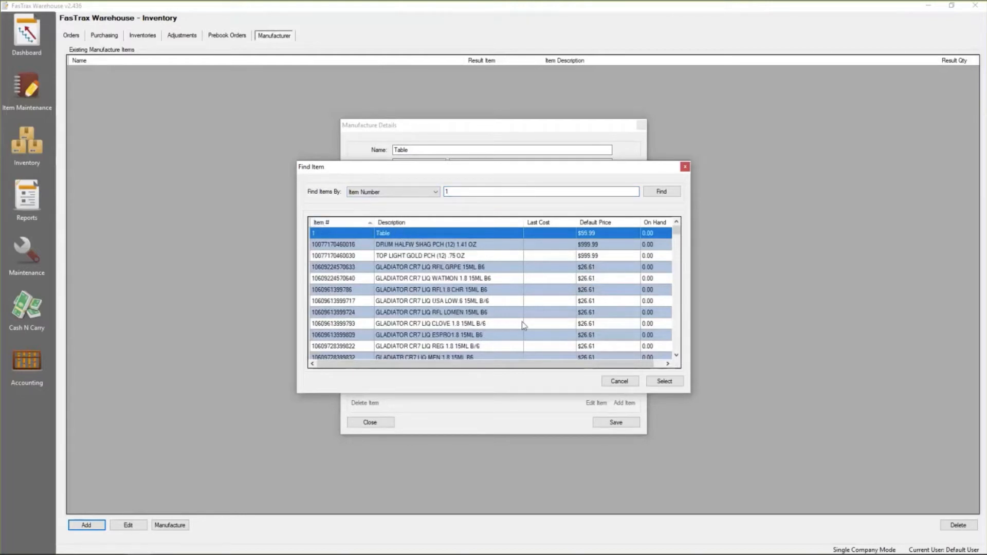
pyautogui.click(664, 382)
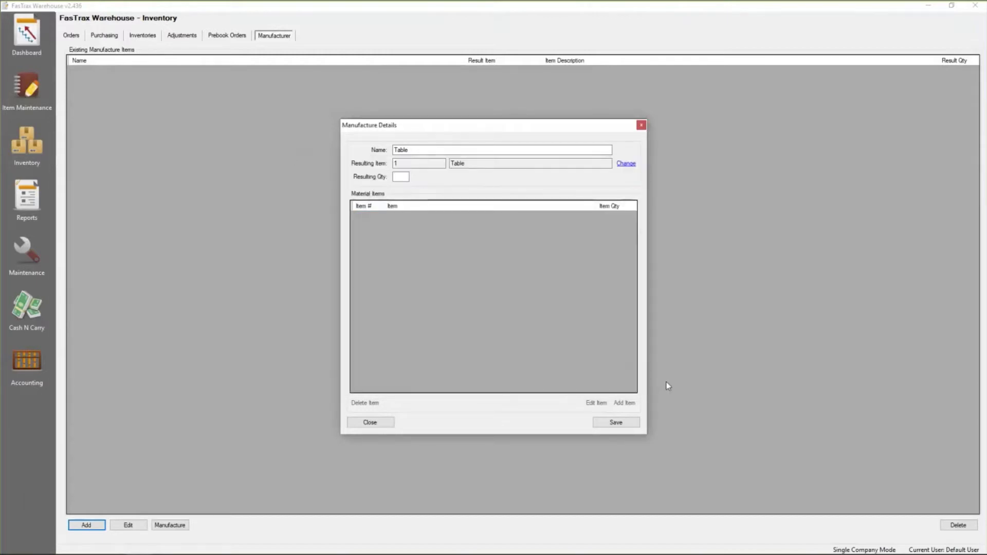
# - Set the resulting quantity to 1 and save the new manufacture item
pyautogui.click(398, 177)
pyautogui.write('1')
pyautogui.click(613, 425)
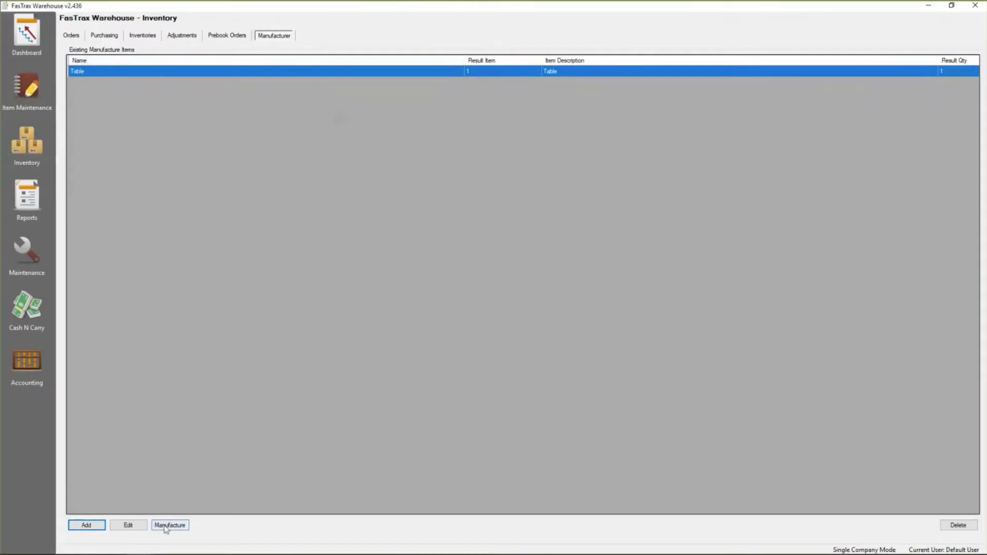
# - Reopen the Table manufacture item for editing and add item number 2, Table Top, as a material with quantity 1
pyautogui.click(132, 528)
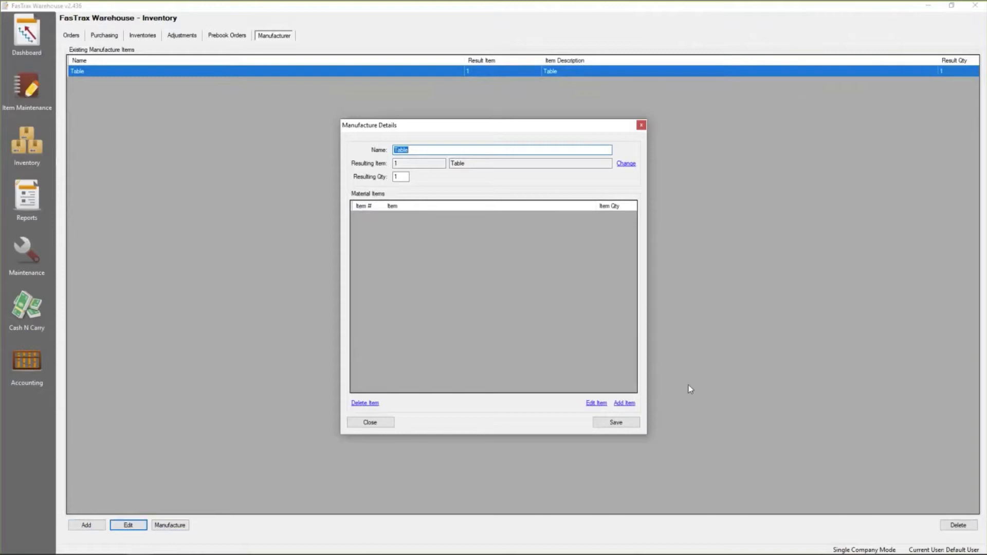
pyautogui.click(629, 405)
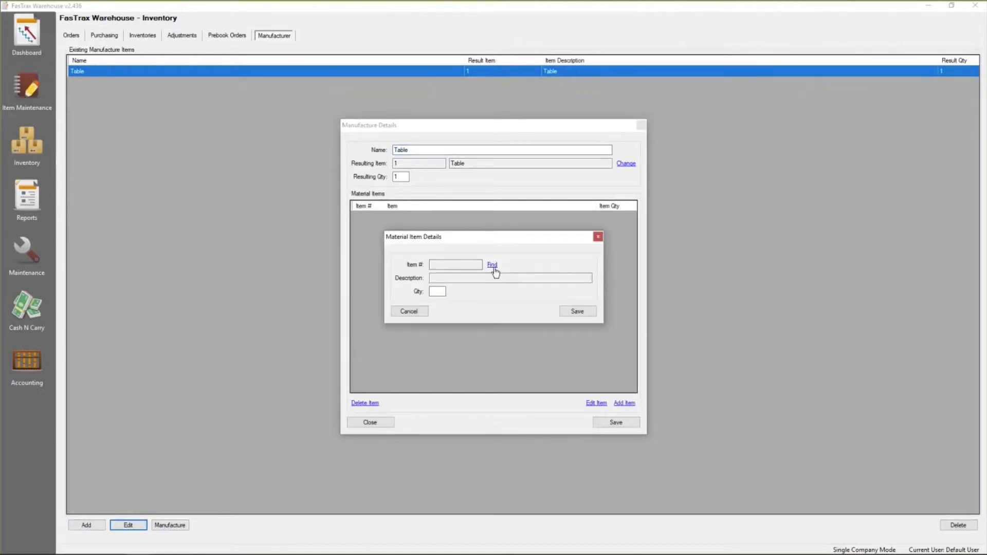
pyautogui.click(493, 265)
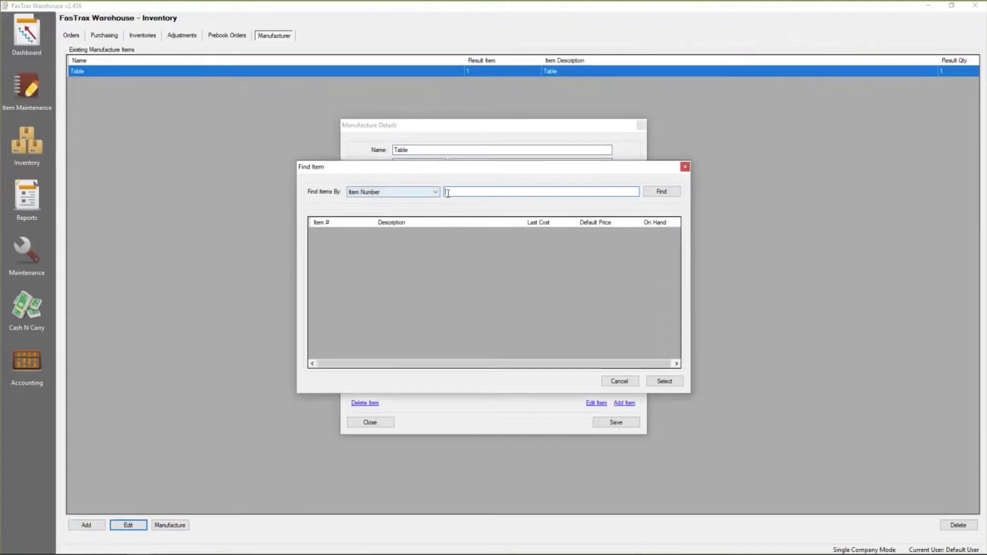
pyautogui.write('2')
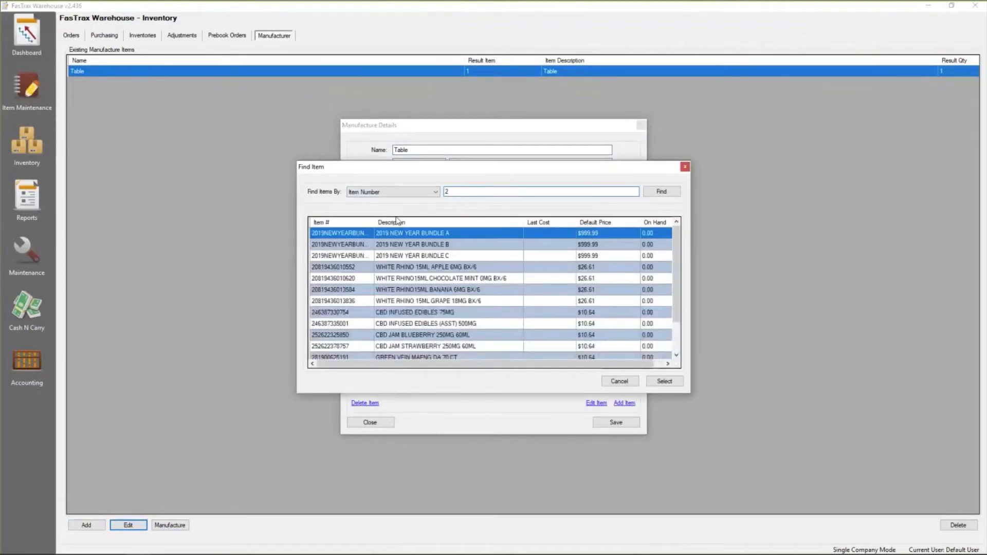
pyautogui.click(326, 222)
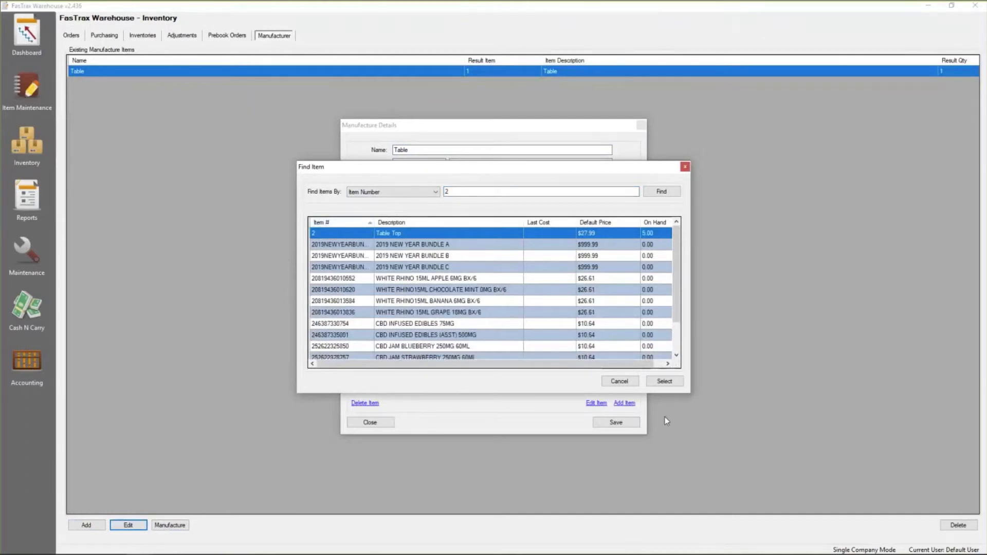
pyautogui.click(679, 384)
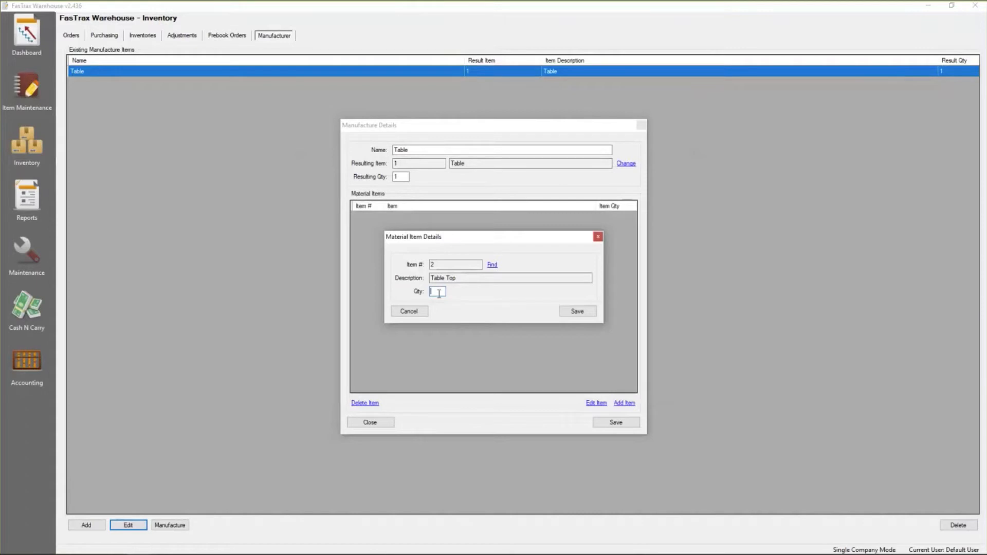
pyautogui.write('1')
pyautogui.click(591, 314)
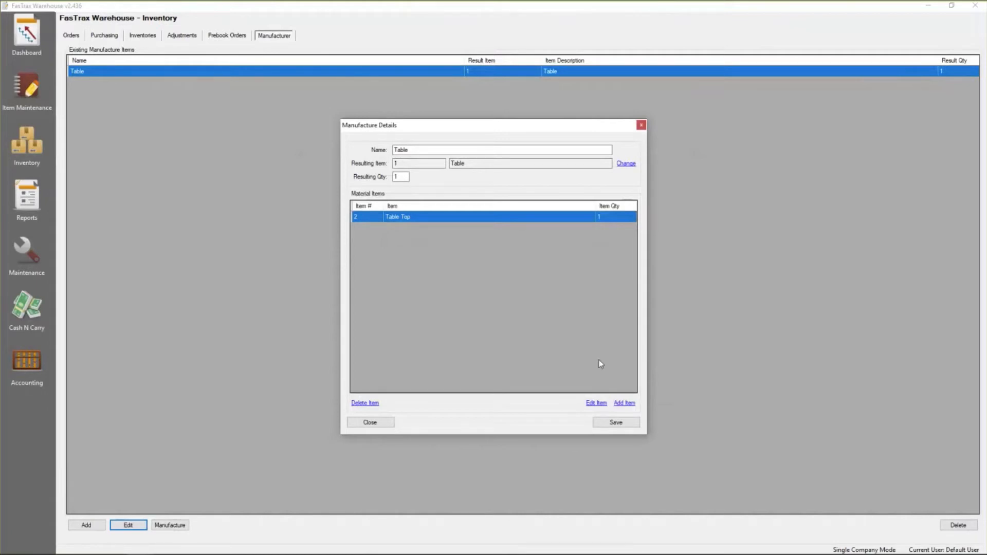
# - Add item number 3, Table Leg, as a second material item with quantity 4
pyautogui.click(625, 404)
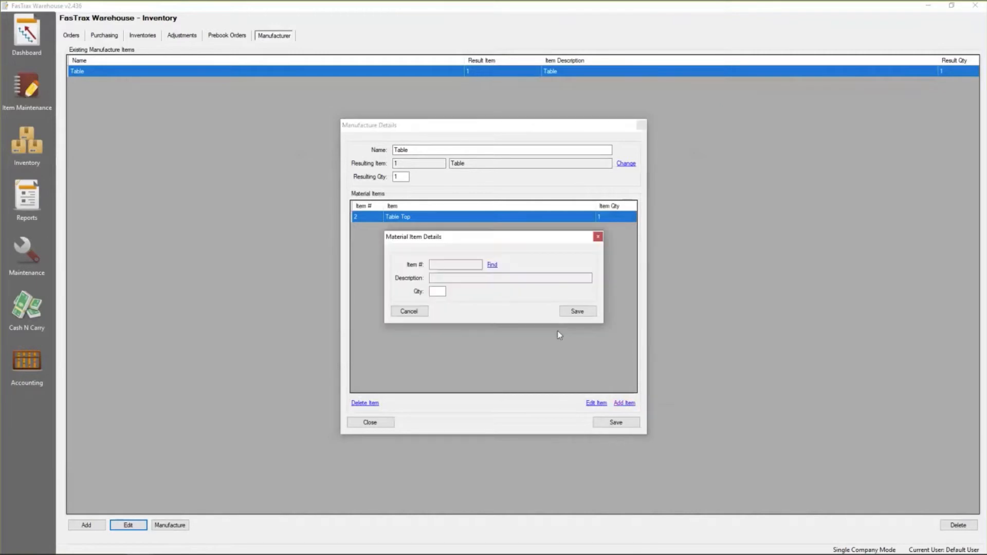
pyautogui.click(494, 266)
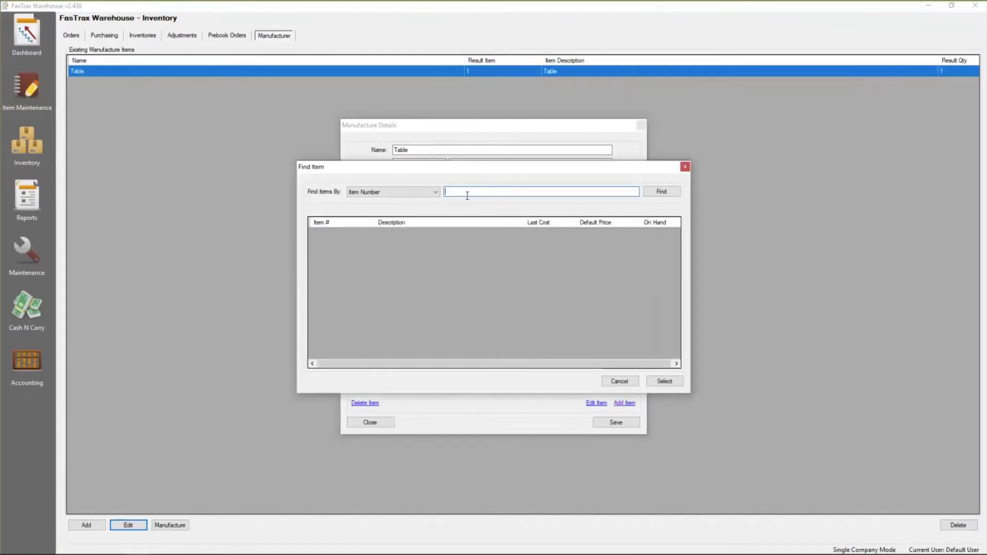
pyautogui.write('3')
pyautogui.press('Return')
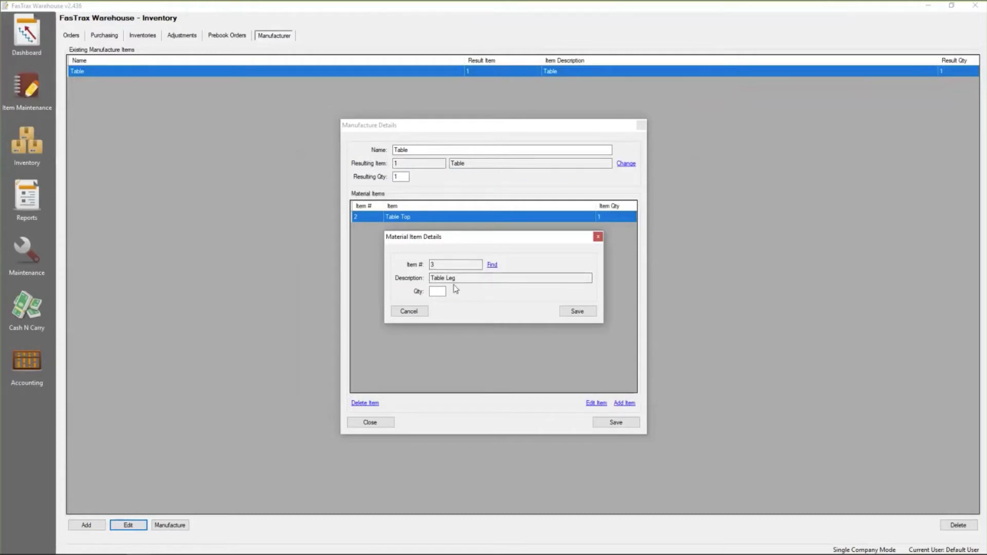
pyautogui.click(436, 291)
pyautogui.write('4')
pyautogui.click(577, 312)
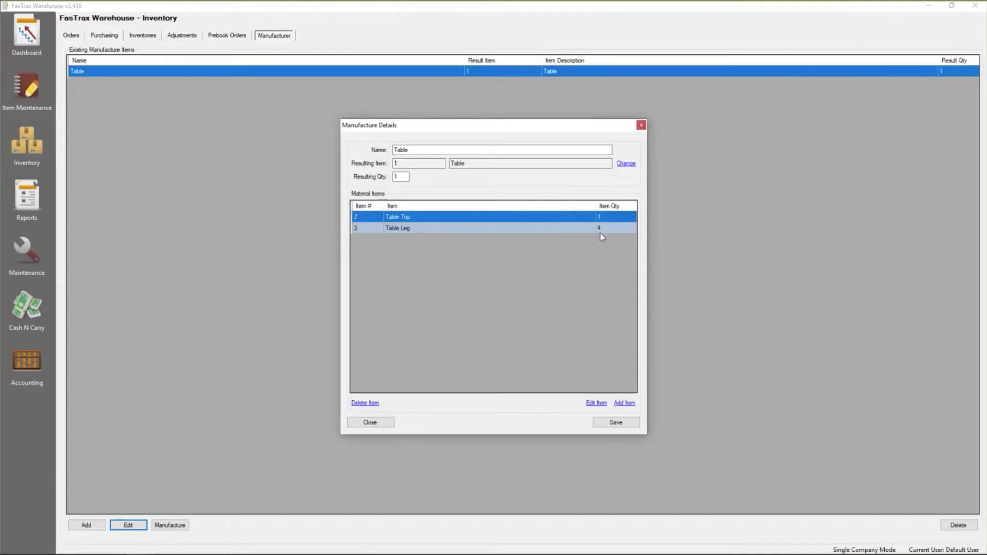
# - Save the Table manufacture item, and reopen it to review the details of its Table Top material
pyautogui.click(620, 423)
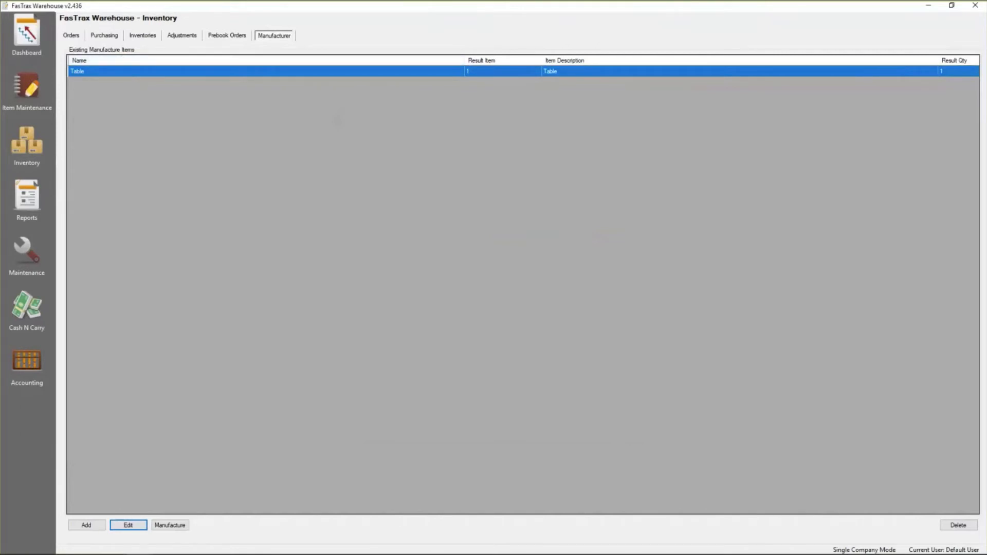
pyautogui.click(128, 525)
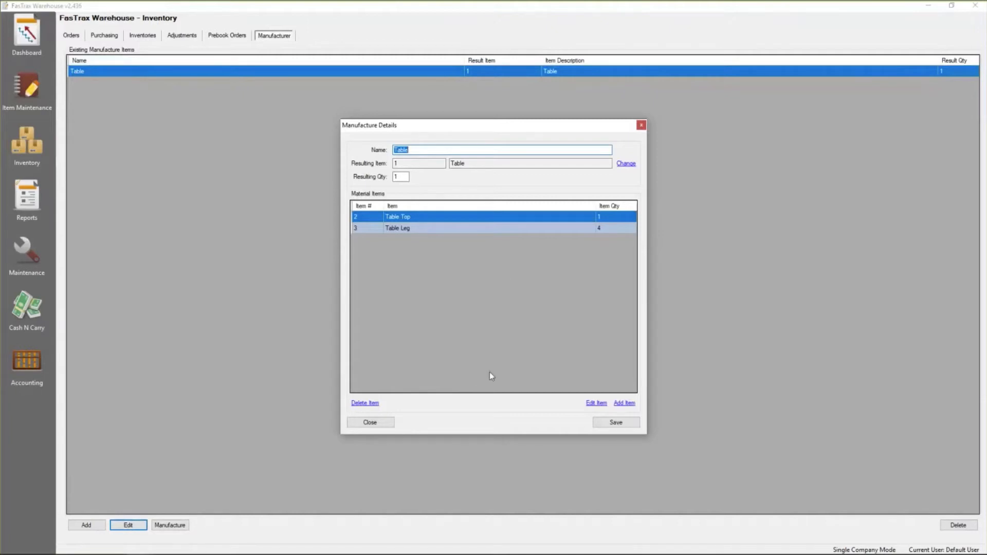
pyautogui.click(597, 404)
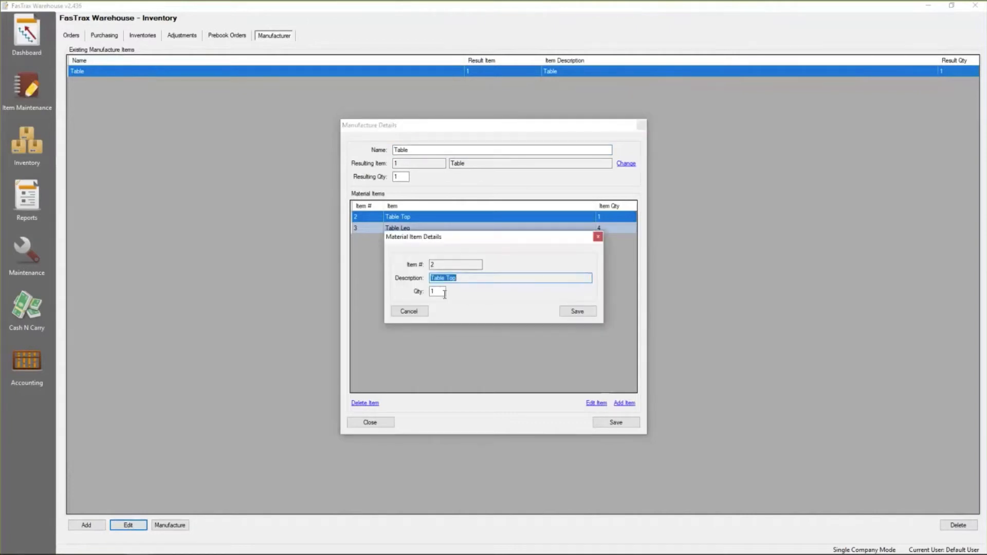
pyautogui.click(411, 312)
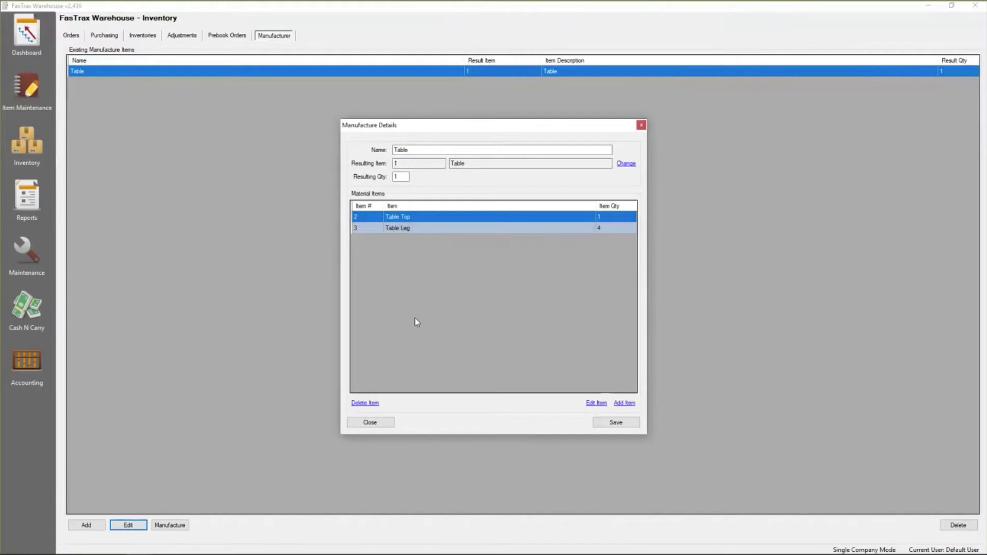
pyautogui.click(370, 423)
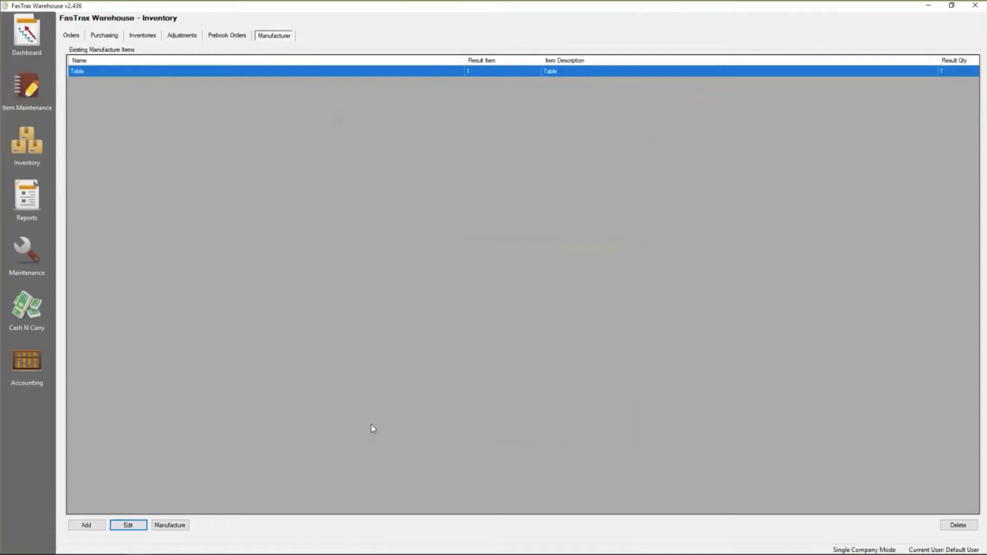
pyautogui.click(79, 73)
pyautogui.click(169, 526)
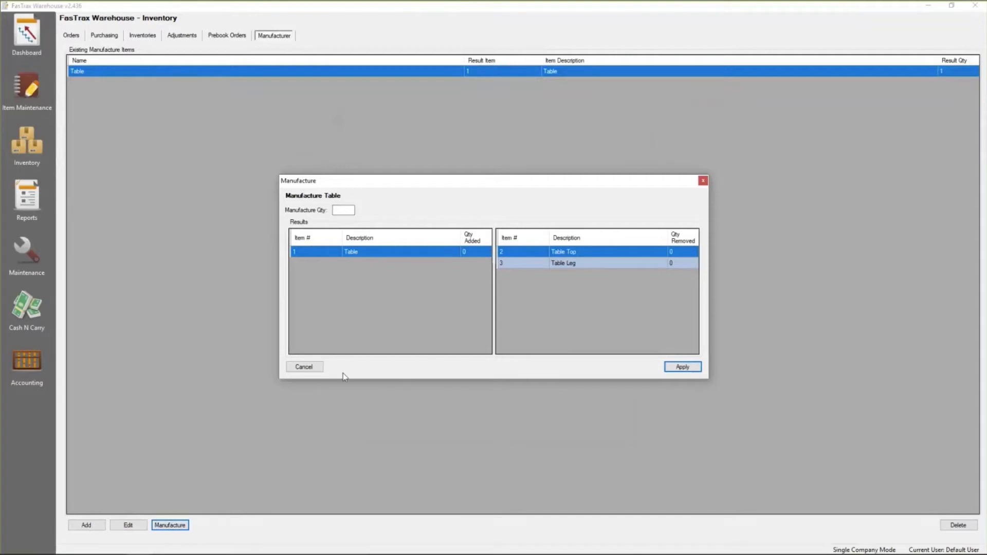
pyautogui.click(316, 371)
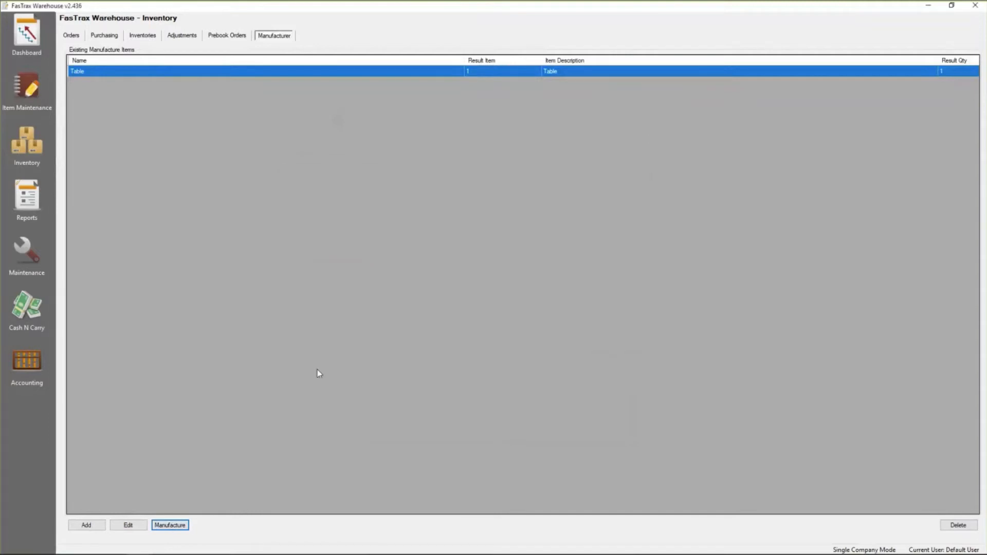
# - Look up item numbers 1, 2 and 3 in Item Maintenance to check their quantities on hand before manufacturing
pyautogui.click(17, 86)
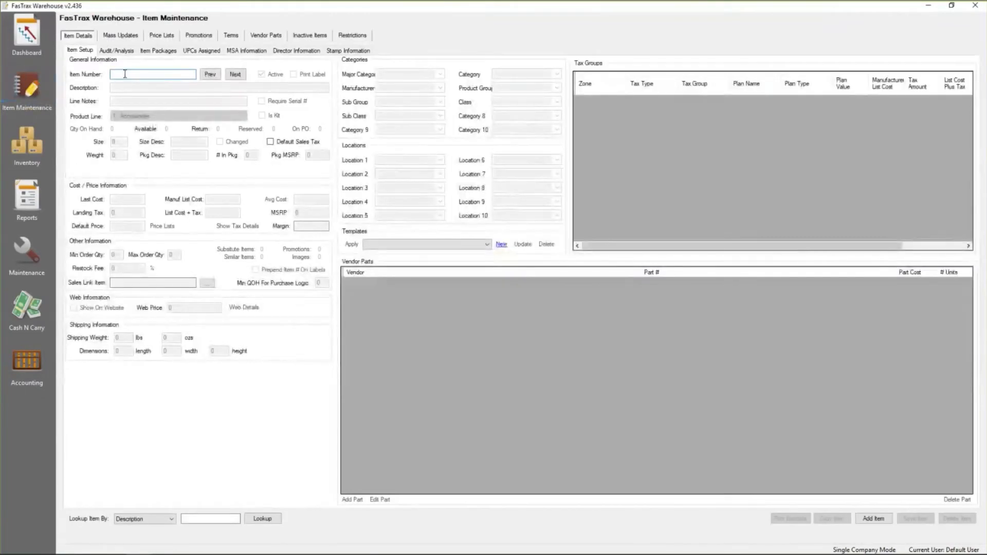
pyautogui.write('1')
pyautogui.press('Return')
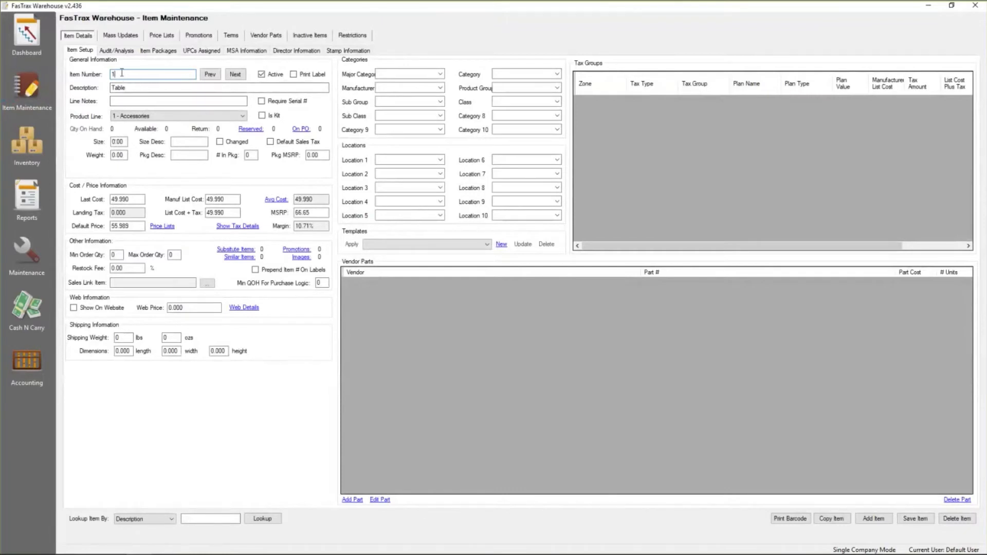
pyautogui.press('BackSpace')
pyautogui.write('2')
pyautogui.press('Return')
pyautogui.press('BackSpace')
pyautogui.write('3')
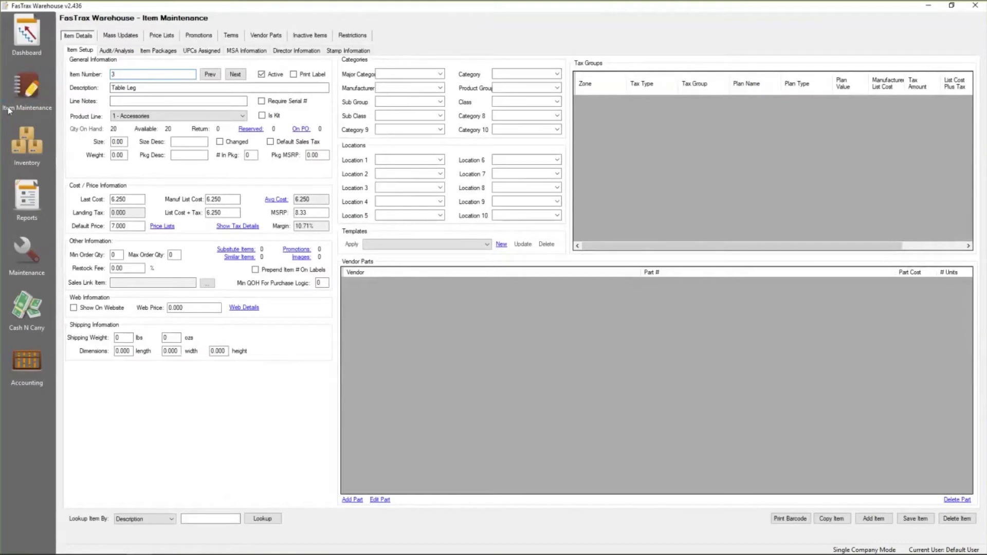
# - Manufacture the Table item with a quantity of 1 and apply the update to the inventory quantities
pyautogui.click(20, 144)
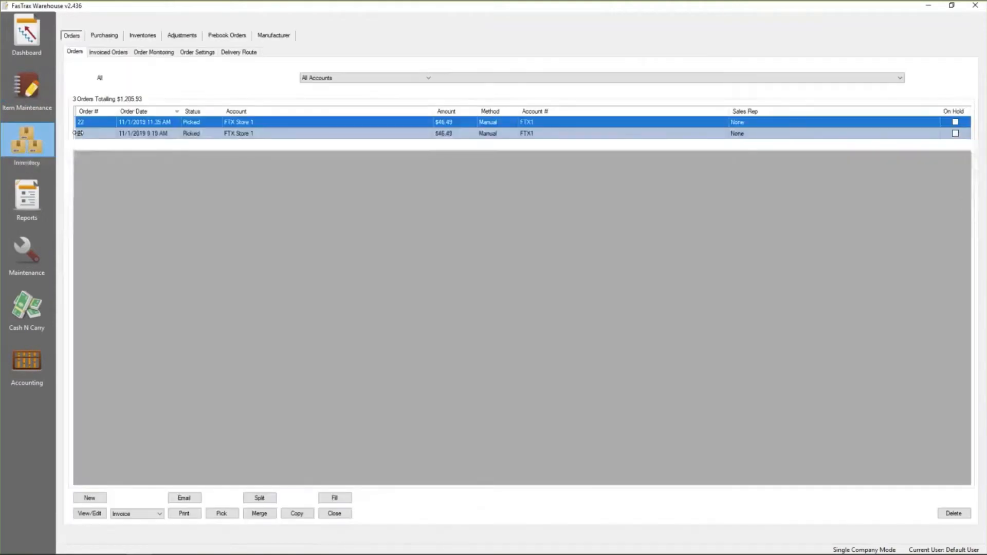
pyautogui.click(273, 35)
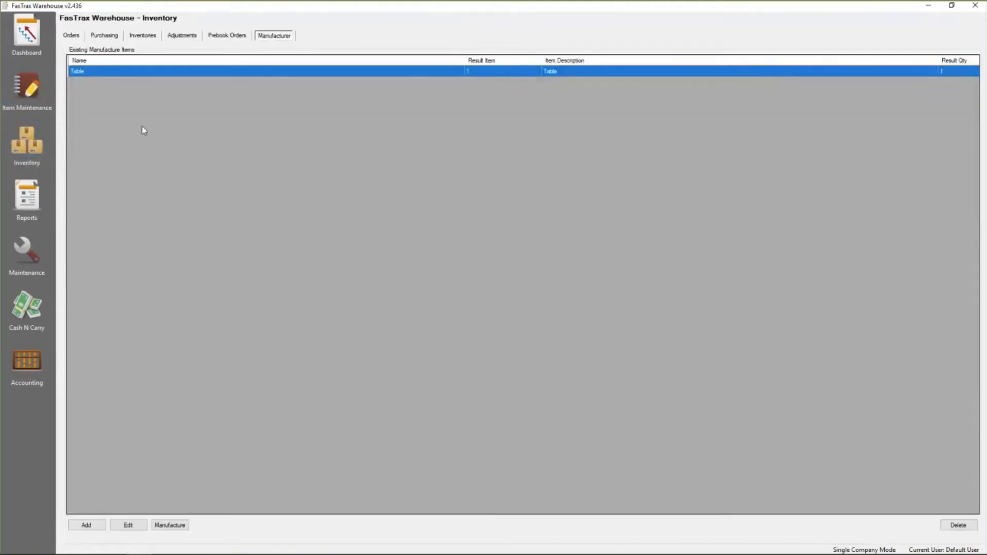
pyautogui.click(174, 525)
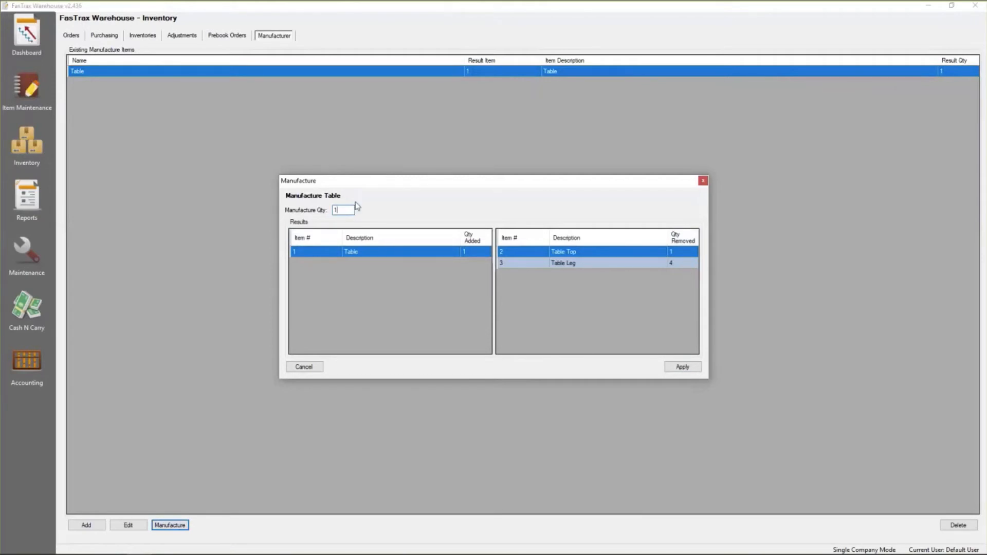
pyautogui.moveTo(354, 210); pyautogui.dragTo(325, 211)
pyautogui.press('BackSpace')
pyautogui.click(688, 369)
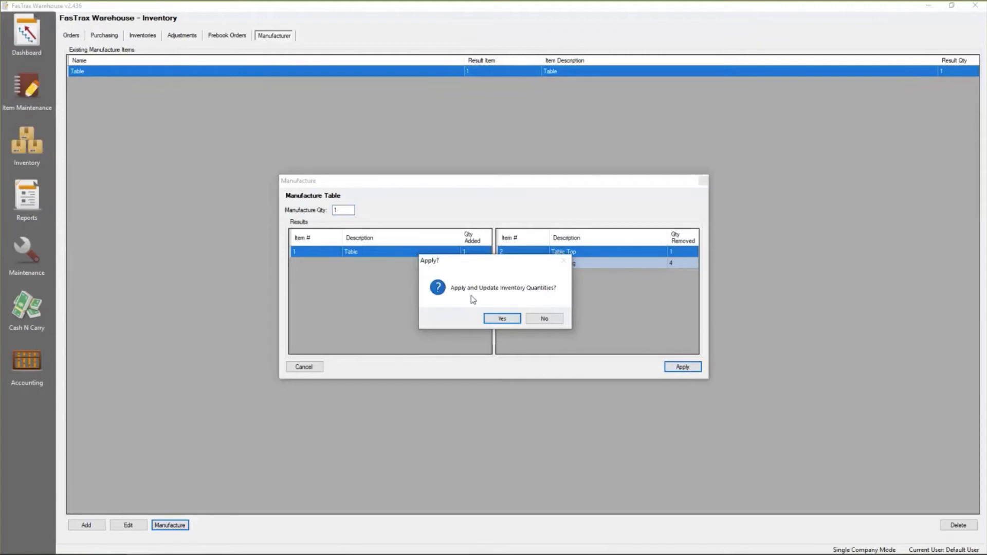
pyautogui.click(502, 319)
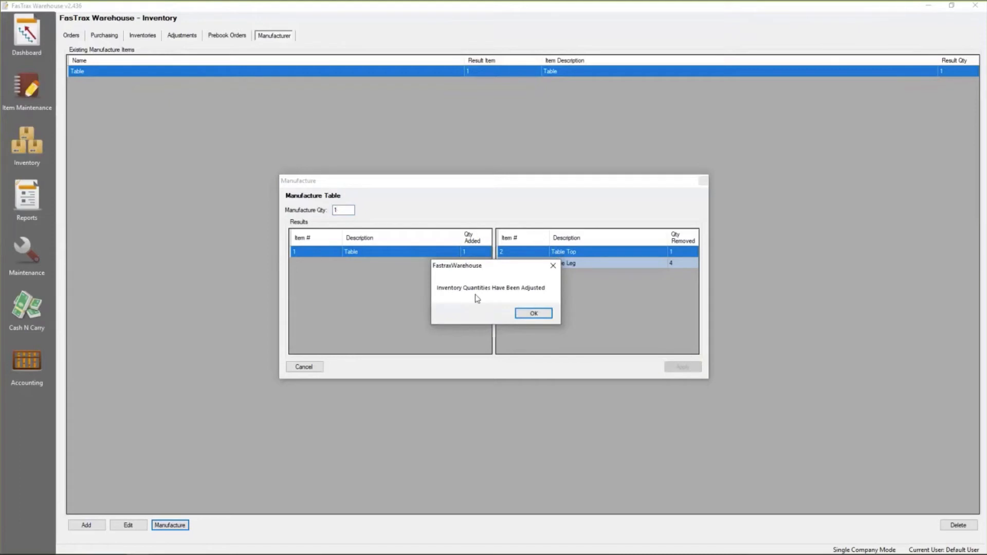
pyautogui.click(534, 314)
# - Look up items 1, 2 and 3 in Item Maintenance again to check their on-hand quantities after manufacturing
pyautogui.click(44, 88)
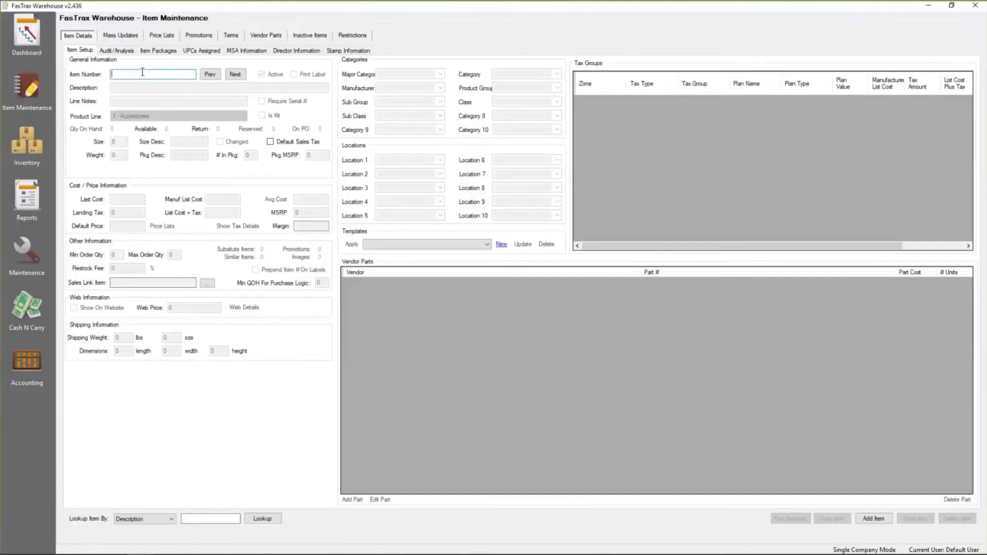
pyautogui.write('1')
pyautogui.press('Return')
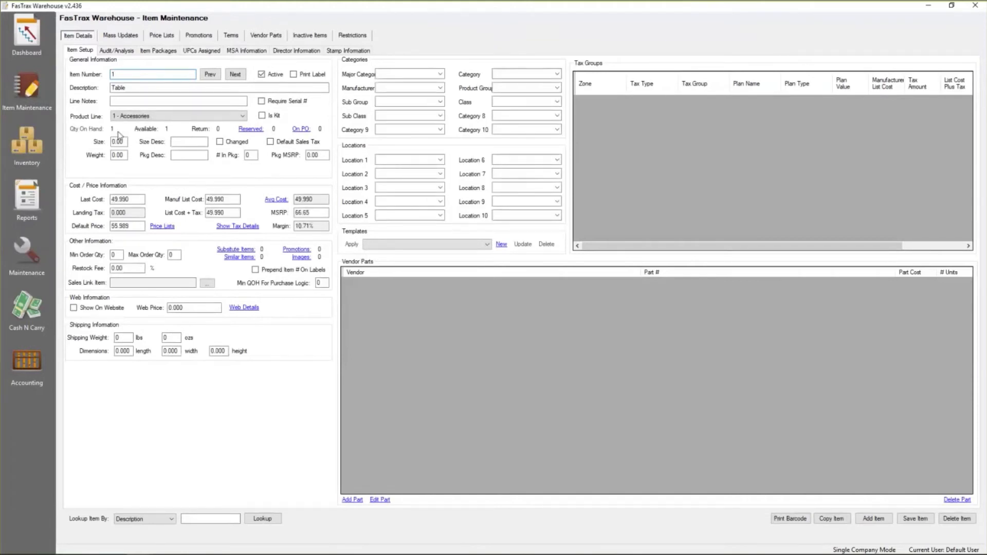
pyautogui.press('BackSpace')
pyautogui.write('2')
pyautogui.press('Return')
pyautogui.click(138, 75)
pyautogui.press('BackSpace')
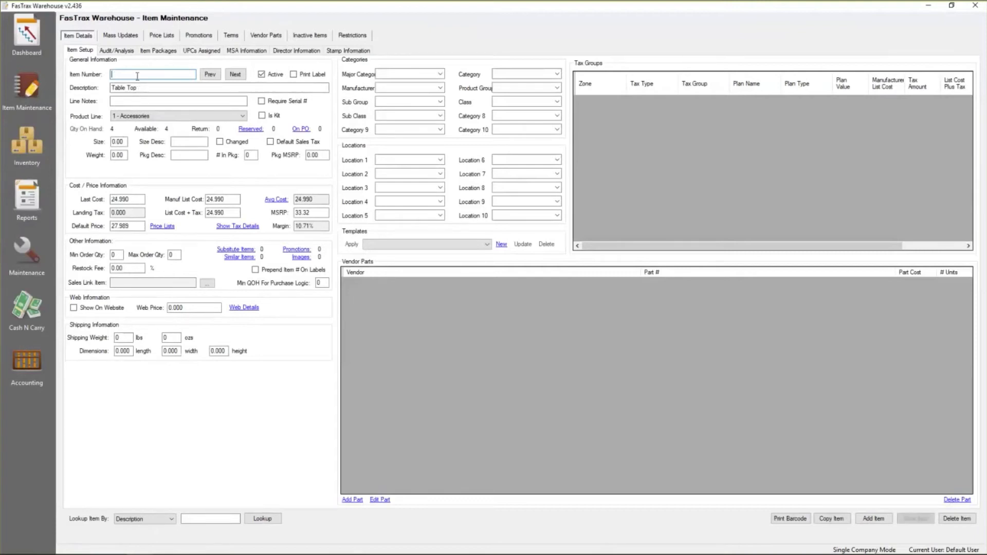
pyautogui.write('3')
pyautogui.press('Return')
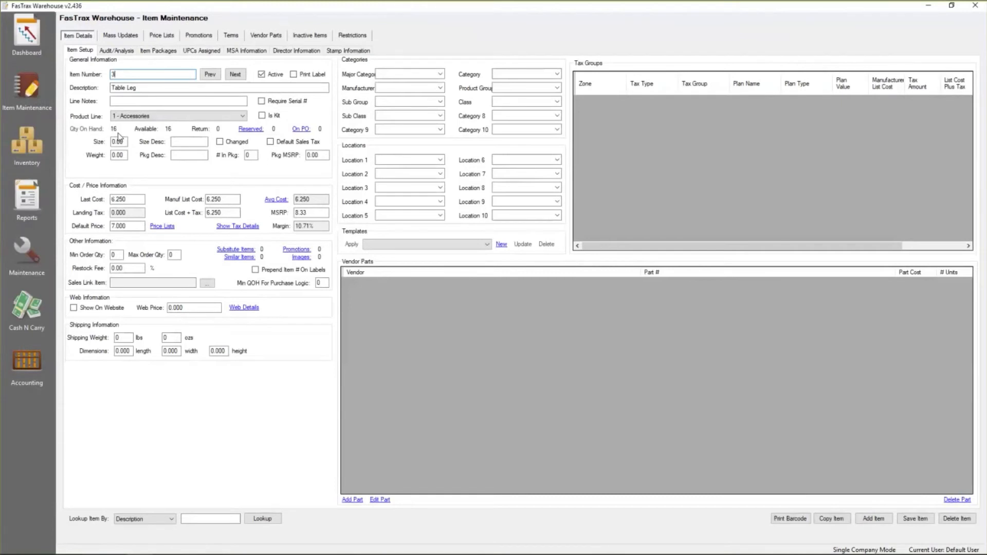
# - Review the manufacture history of item number 3, Table Leg, in its audit analysis
pyautogui.click(123, 76)
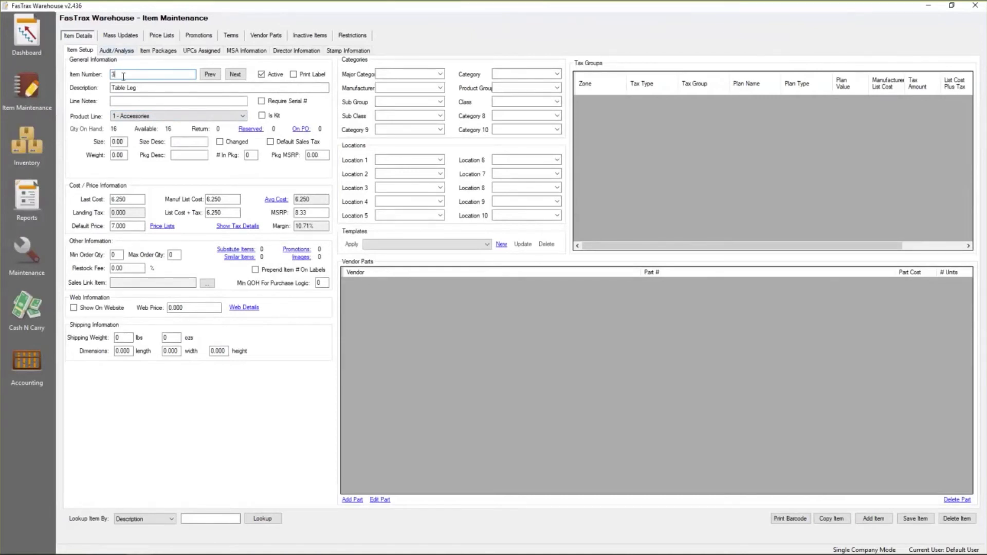
pyautogui.click(116, 51)
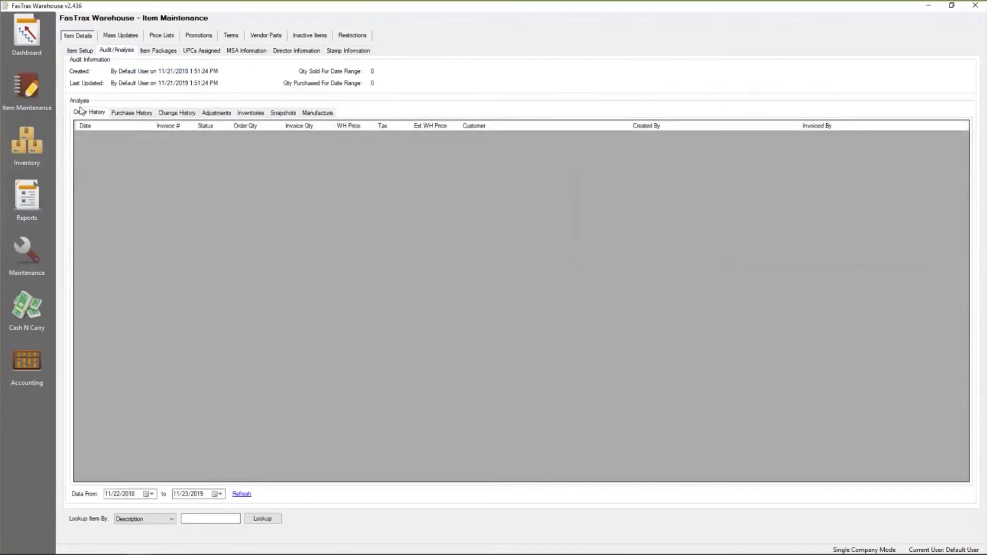
pyautogui.click(319, 114)
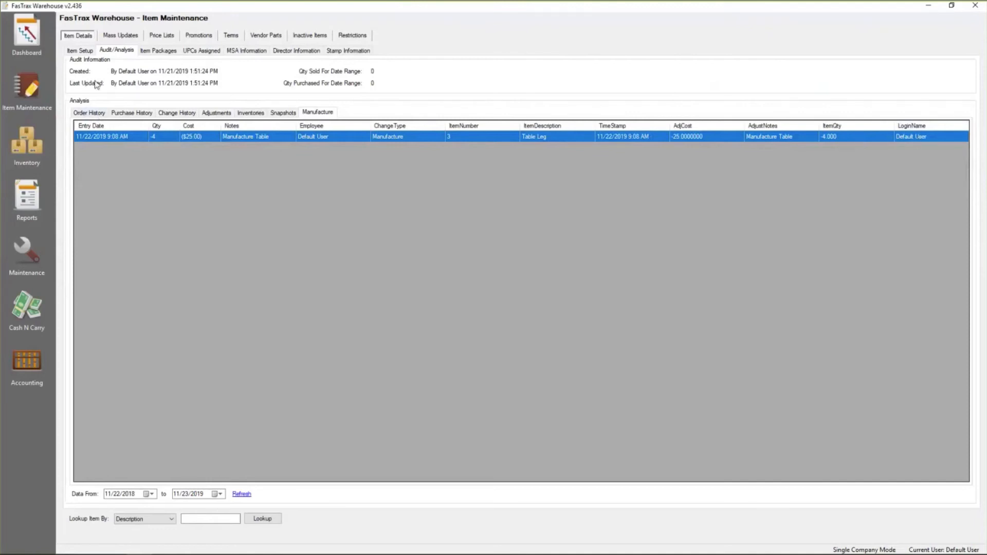
# - Review the manufacture history of item number 2, Table Top, and of item number 1, Table
pyautogui.click(84, 51)
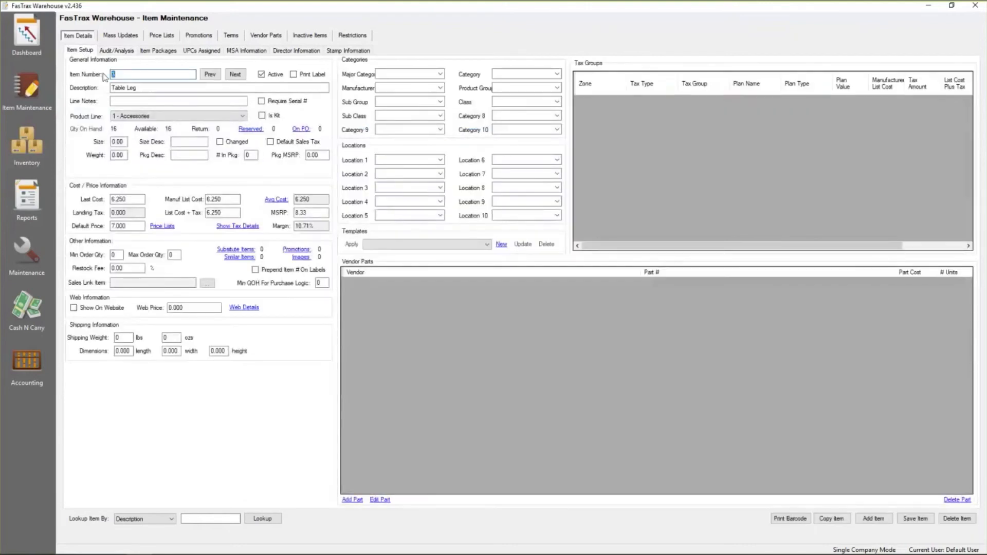
pyautogui.write('2')
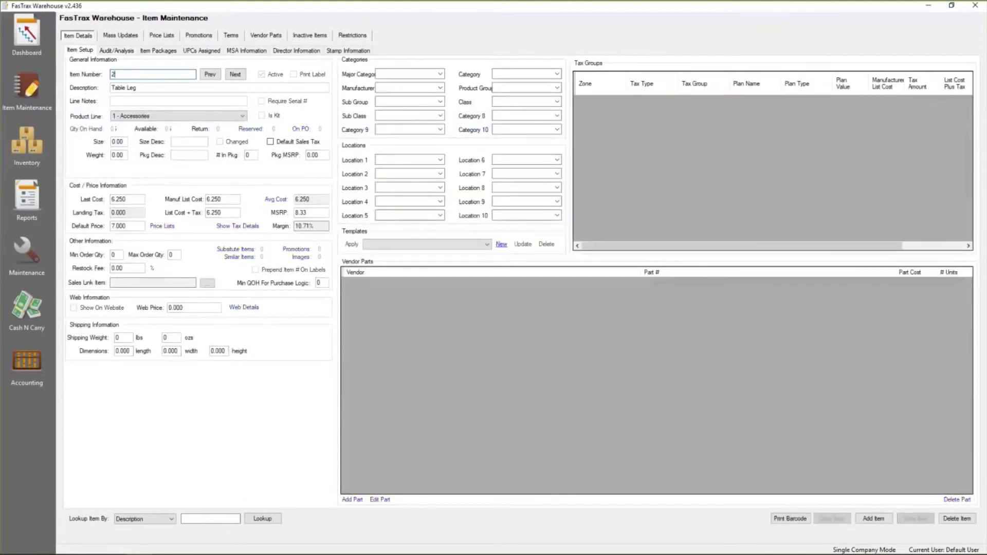
pyautogui.click(117, 51)
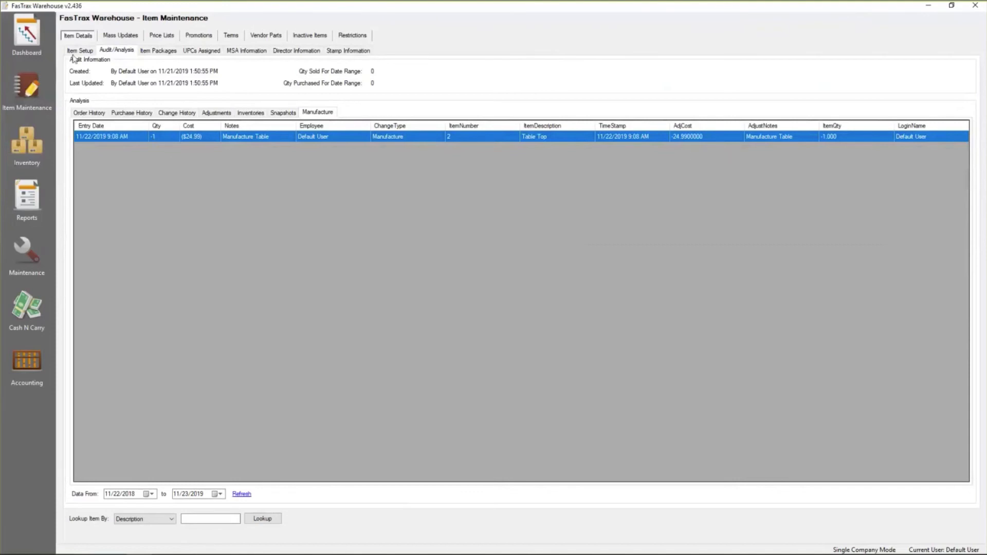
pyautogui.click(78, 50)
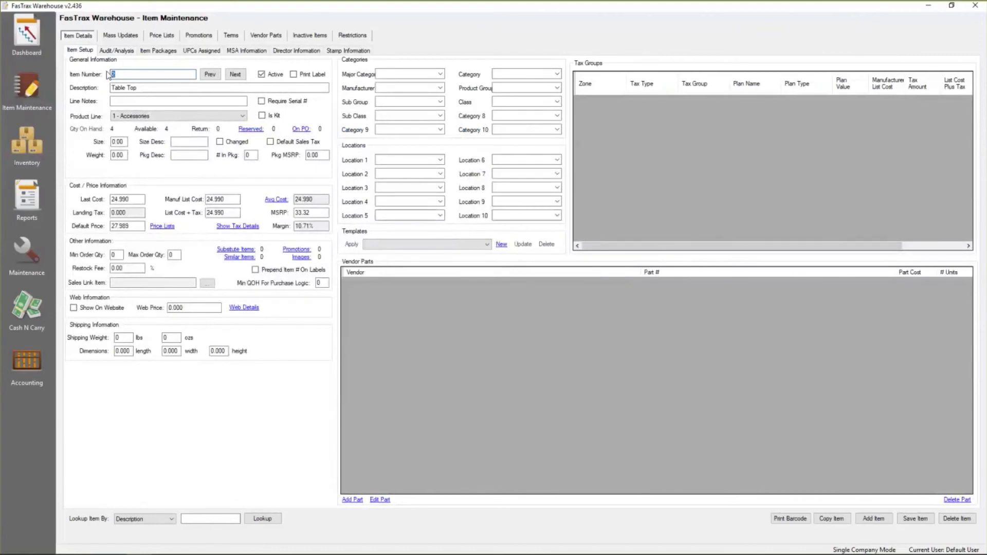
pyautogui.write('1')
pyautogui.click(116, 51)
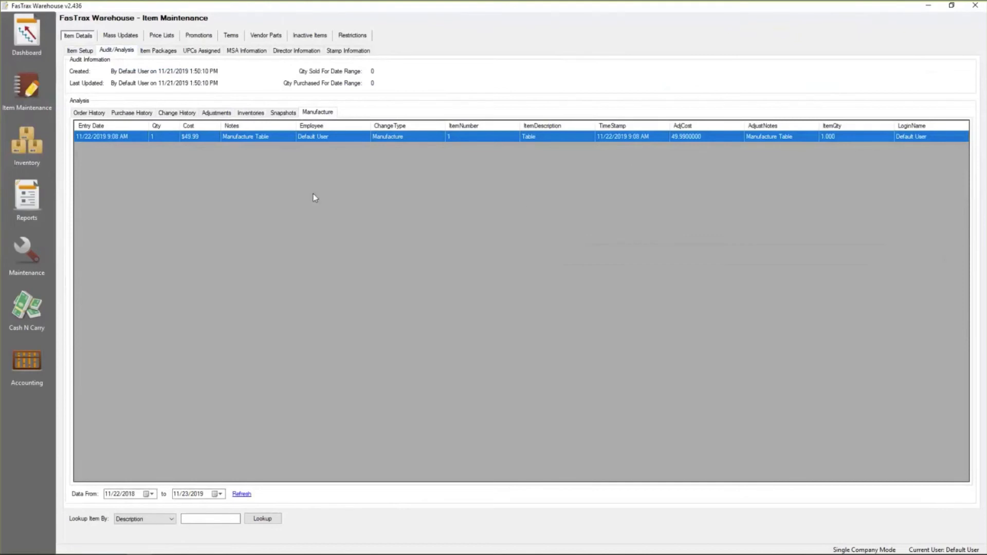
# - Open the Table manufacture item to review its resulting item and materials, and close it without changes
pyautogui.click(29, 142)
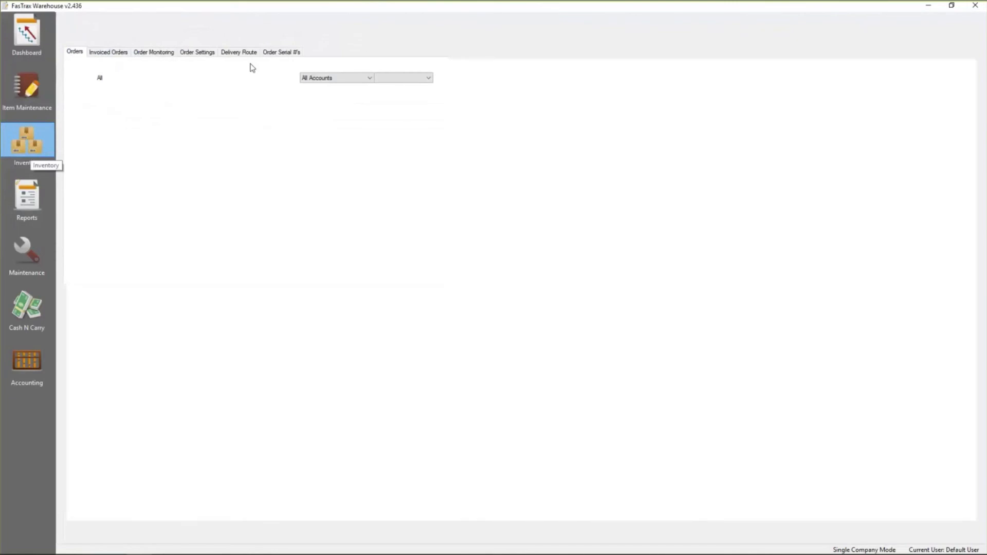
pyautogui.click(274, 35)
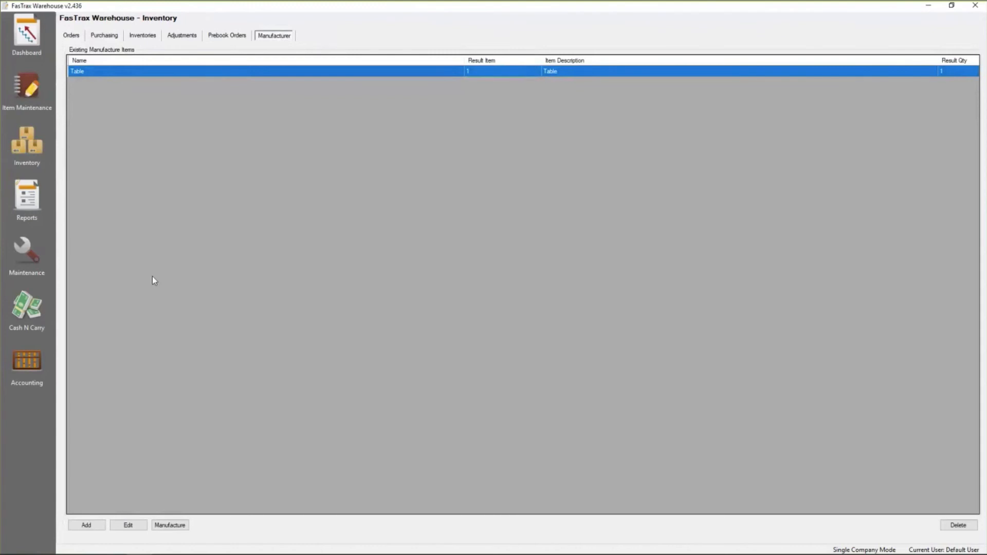
pyautogui.click(126, 525)
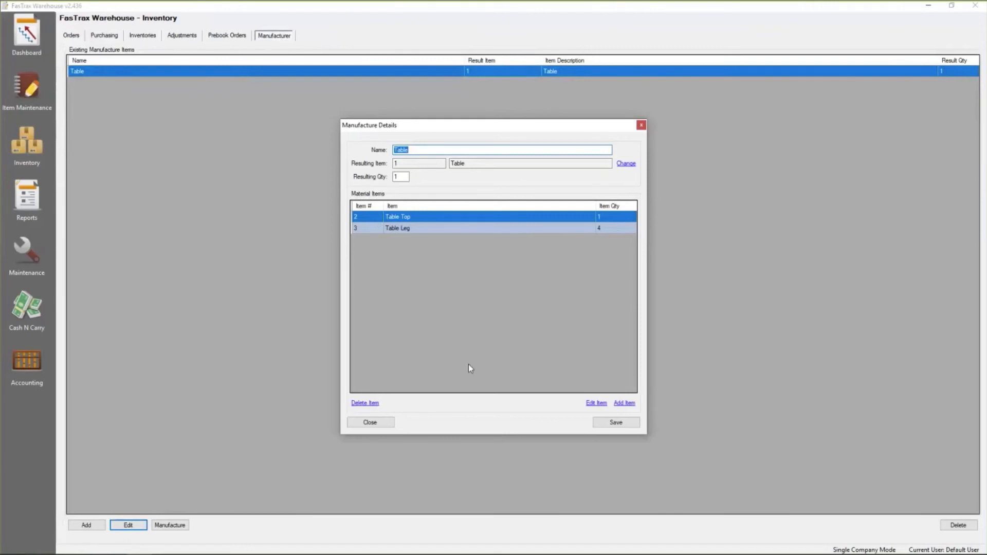
pyautogui.click(369, 422)
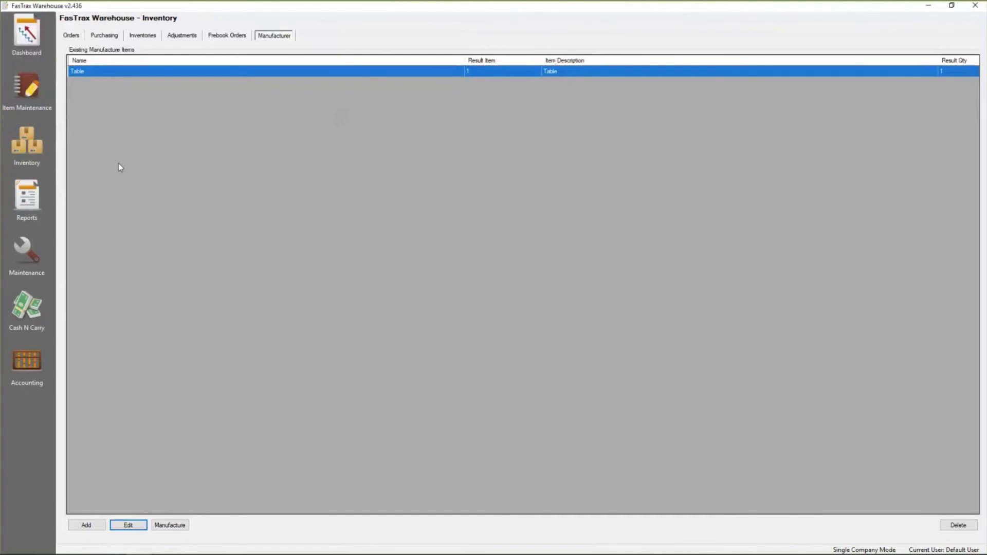
# - Examine the manufacture history of item number 1, Table, and switch to the FasTrax webinars page in the browser
pyautogui.click(36, 102)
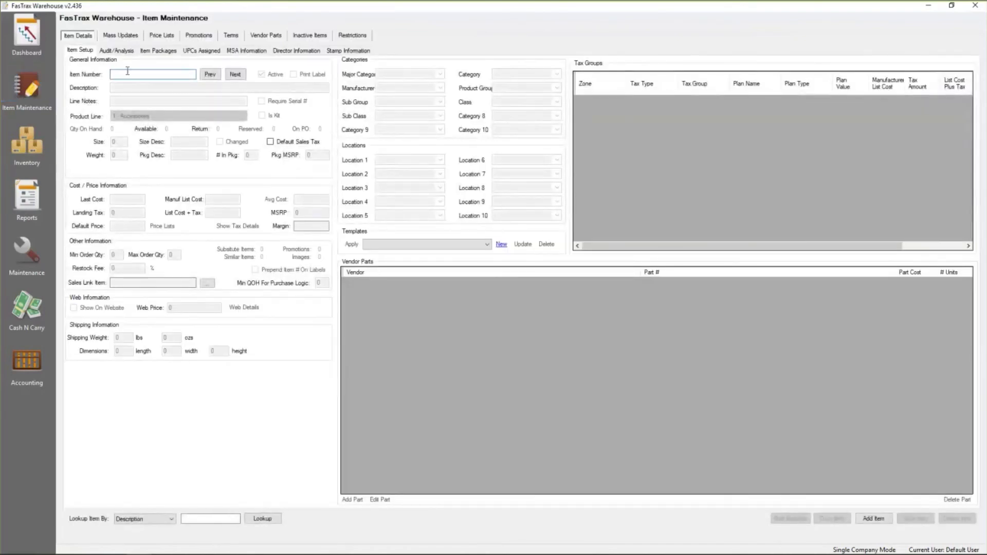
pyautogui.write('1')
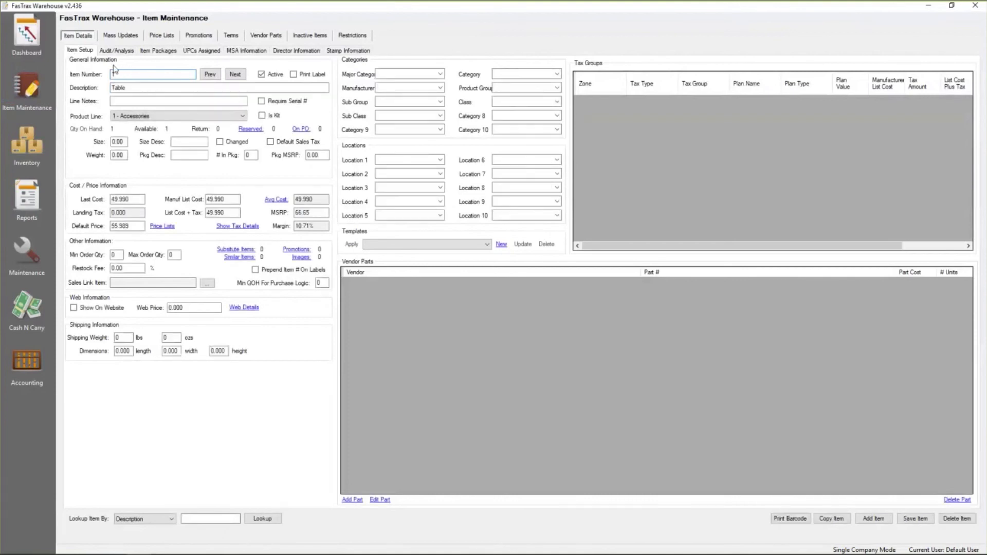
pyautogui.click(116, 50)
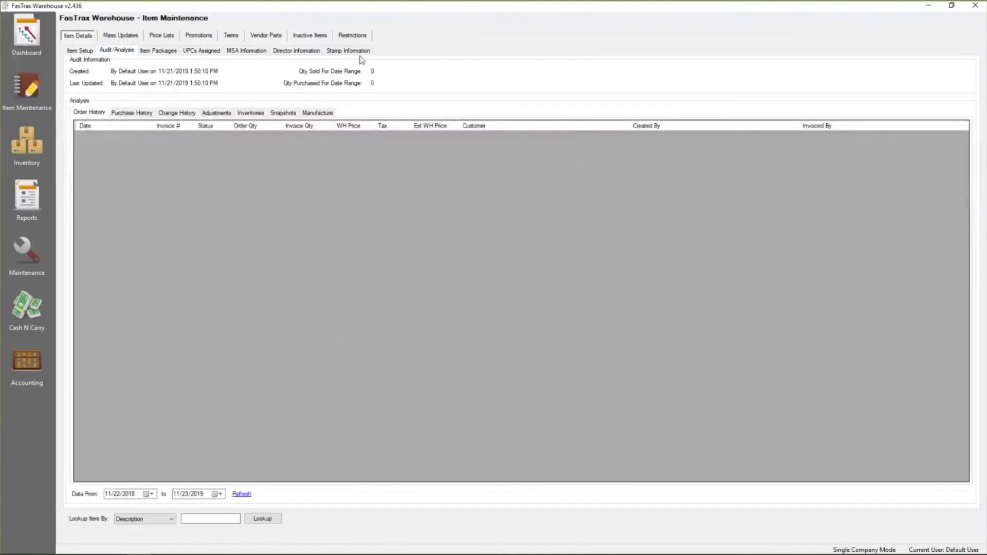
pyautogui.click(317, 113)
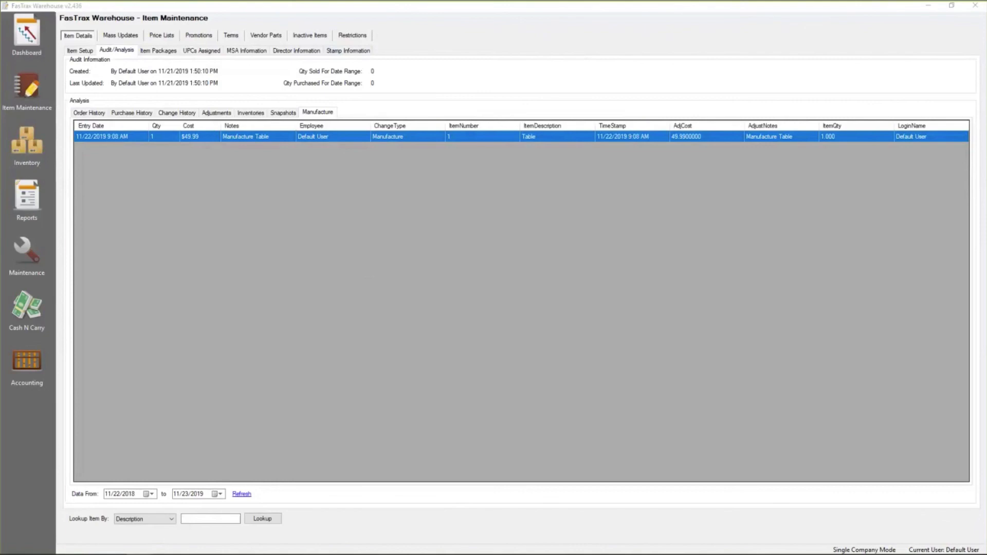
pyautogui.hotkey('alt', 'Tab')
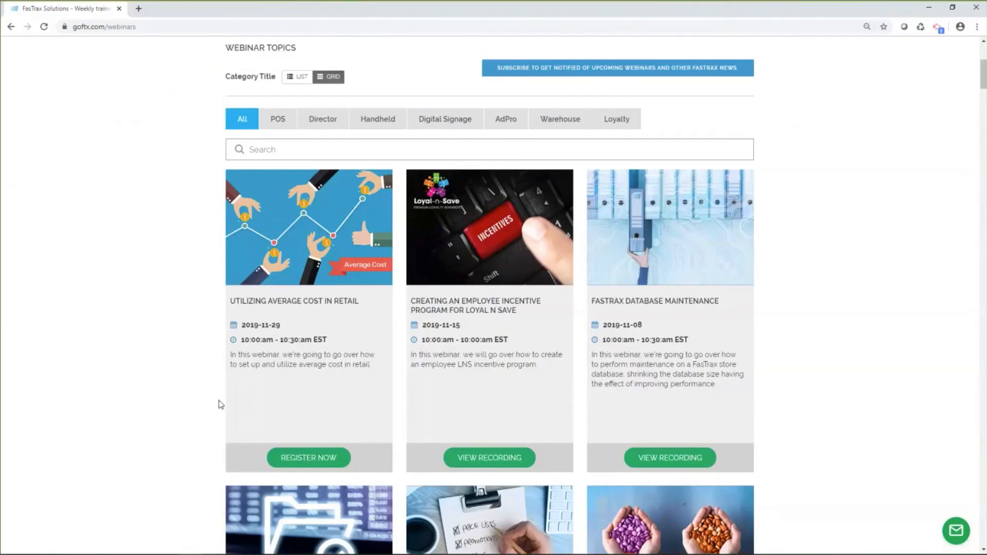